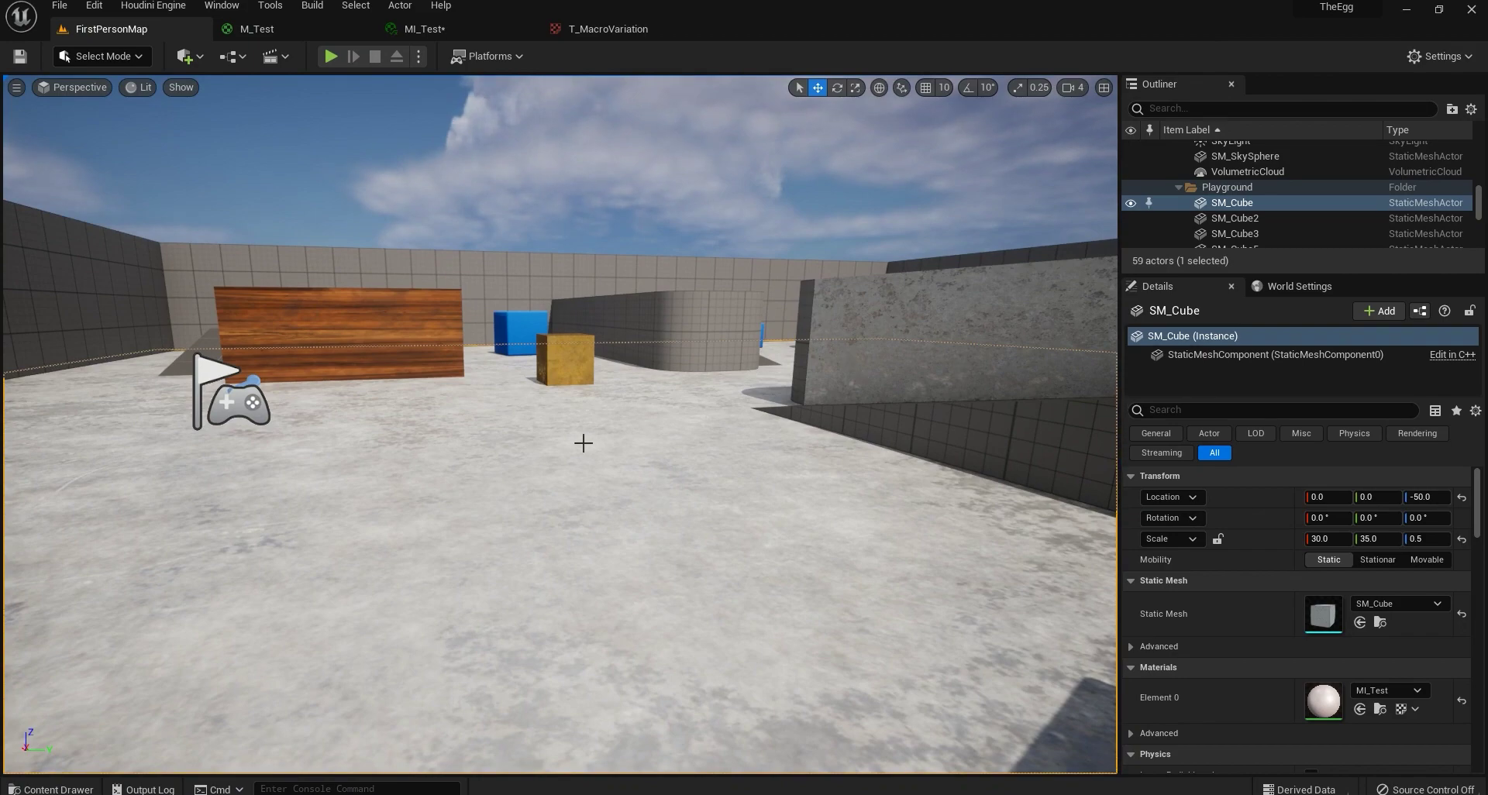
# Examine the textured floor in FirstPersonMap, the MI_Test instance parameters and the M_Test node graph feeding the material outputs.
pyautogui.press('w')
pyautogui.moveTo(582, 443); pyautogui.dragTo(798, 465, button='right')
pyautogui.moveTo(535, 437); pyautogui.dragTo(491, 425, button='right')
pyautogui.click(419, 29)
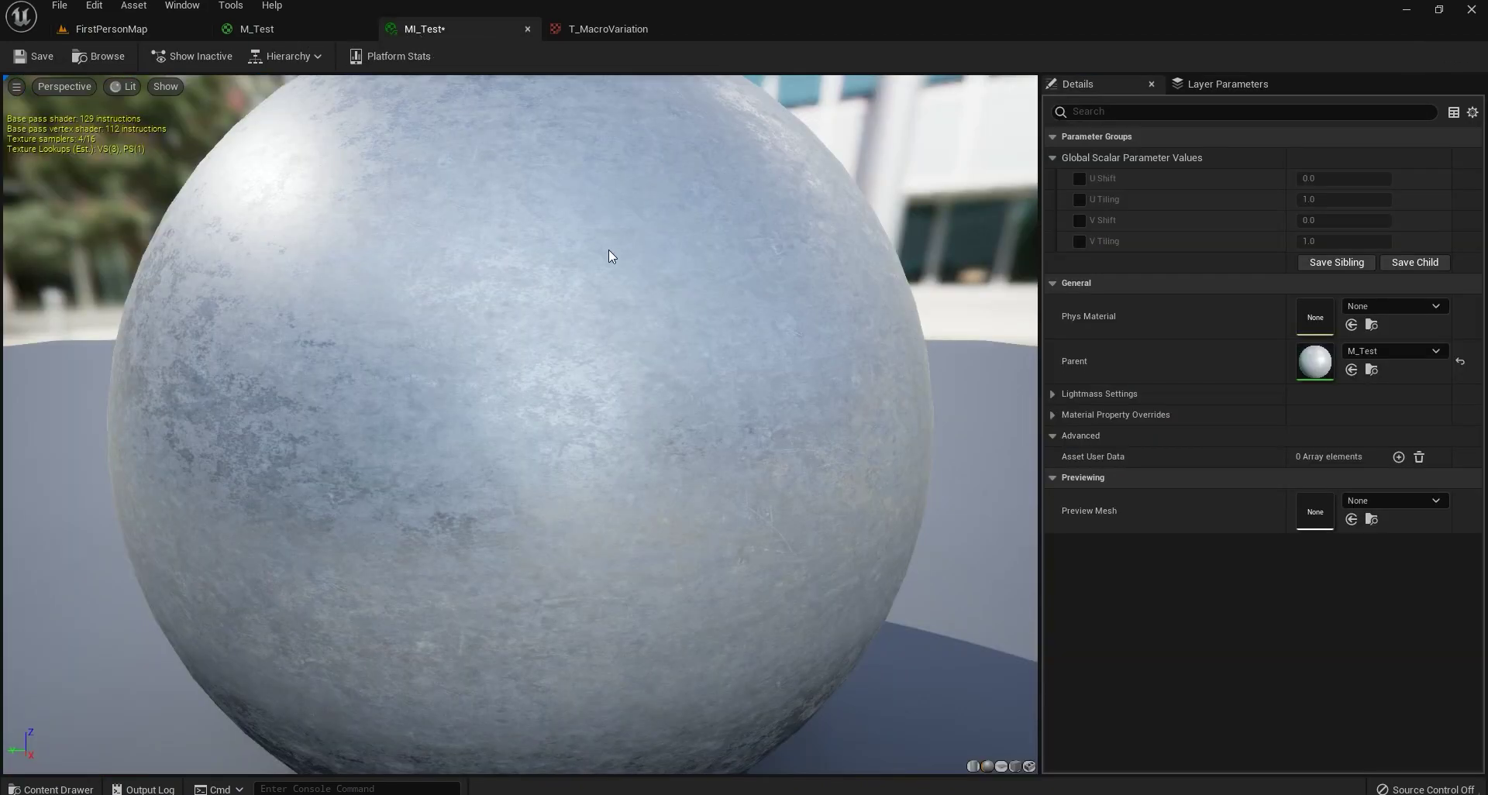
pyautogui.click(256, 29)
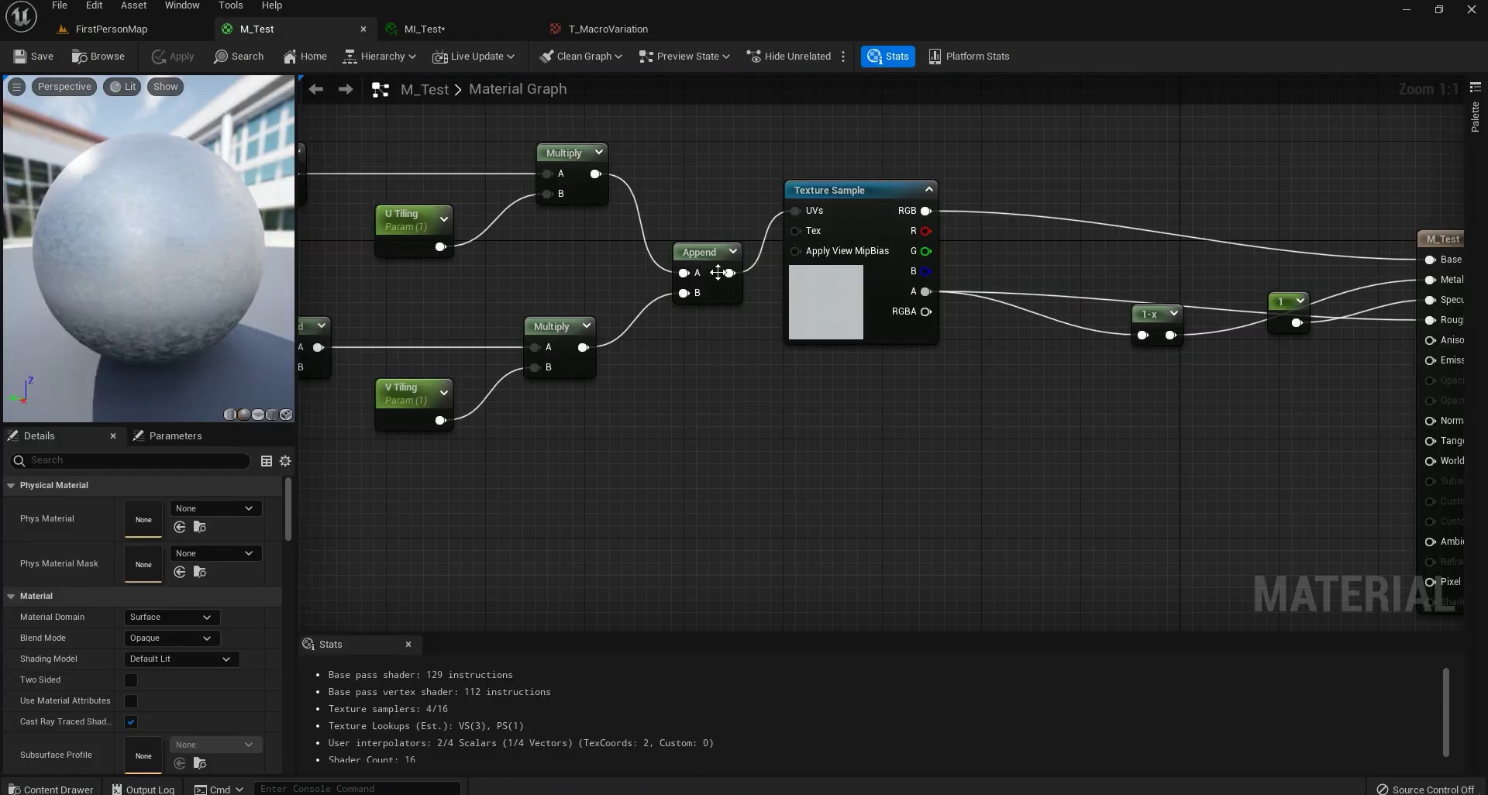
pyautogui.moveTo(957, 423); pyautogui.dragTo(766, 430, button='right')
pyautogui.moveTo(653, 424); pyautogui.dragTo(843, 393, button='right')
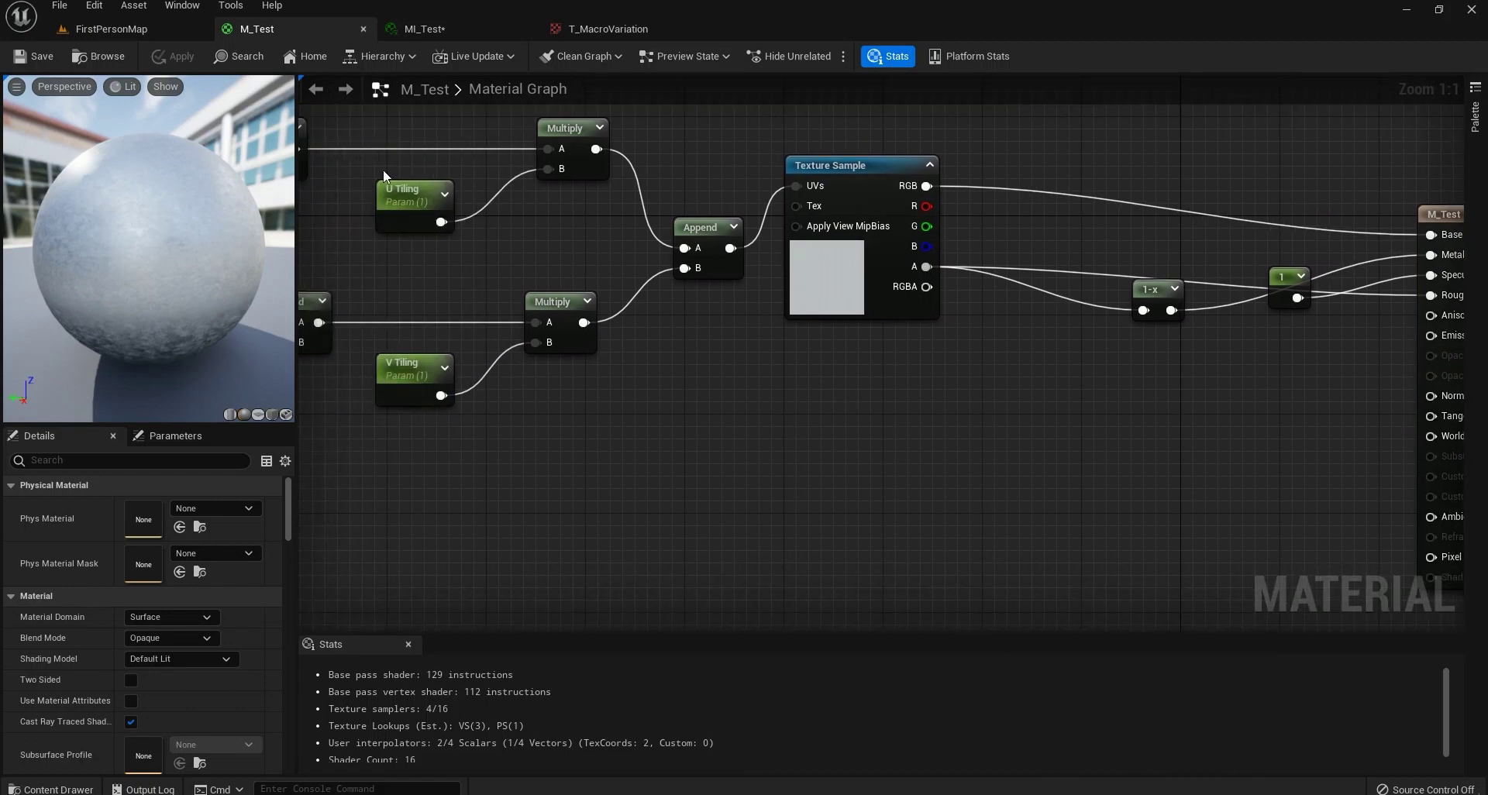
pyautogui.click(108, 29)
pyautogui.moveTo(585, 355); pyautogui.dragTo(589, 496, button='right')
pyautogui.press('a')
pyautogui.press('w')
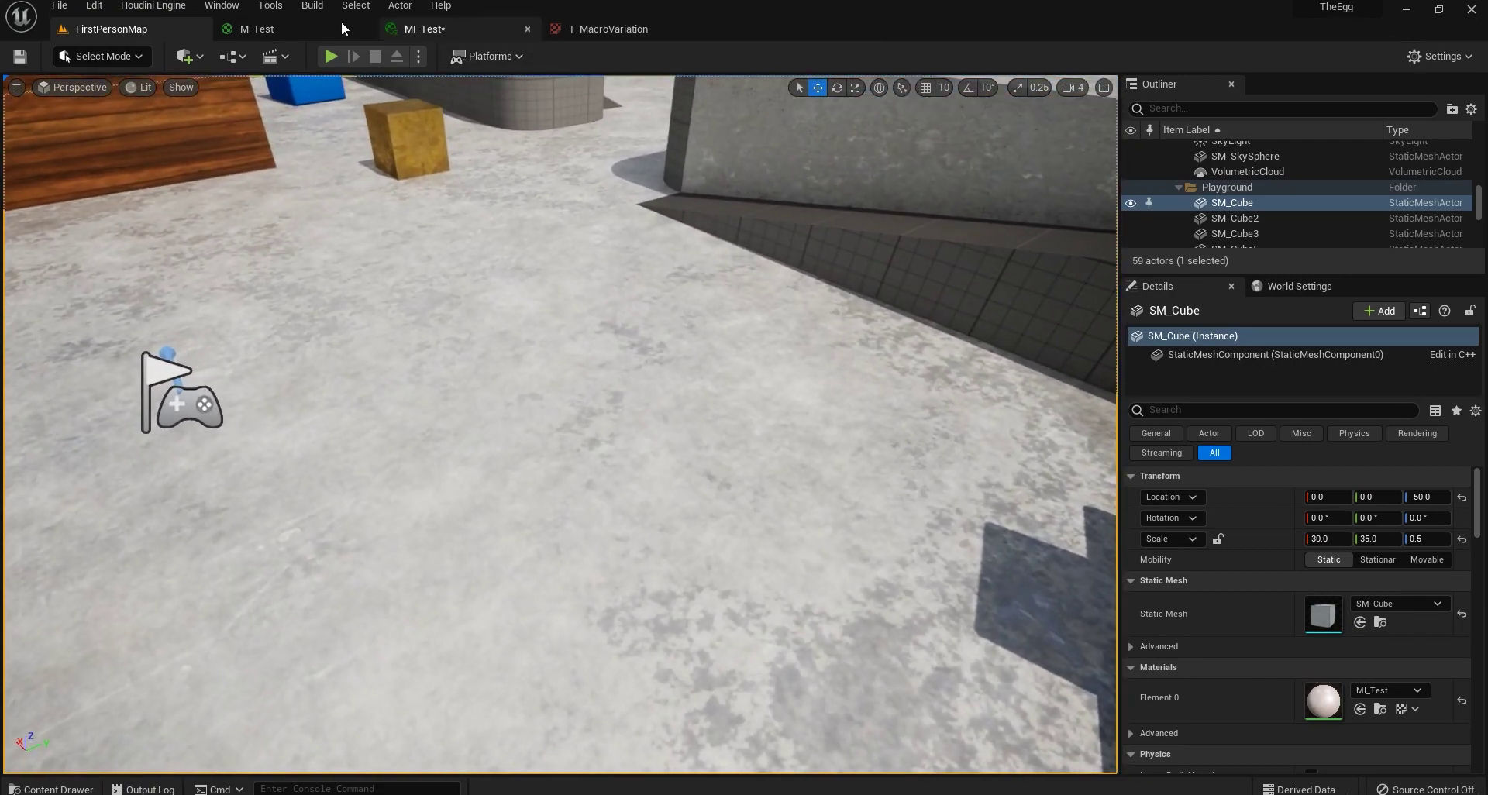
pyautogui.click(318, 30)
pyautogui.moveTo(997, 436); pyautogui.dragTo(644, 392, button='right')
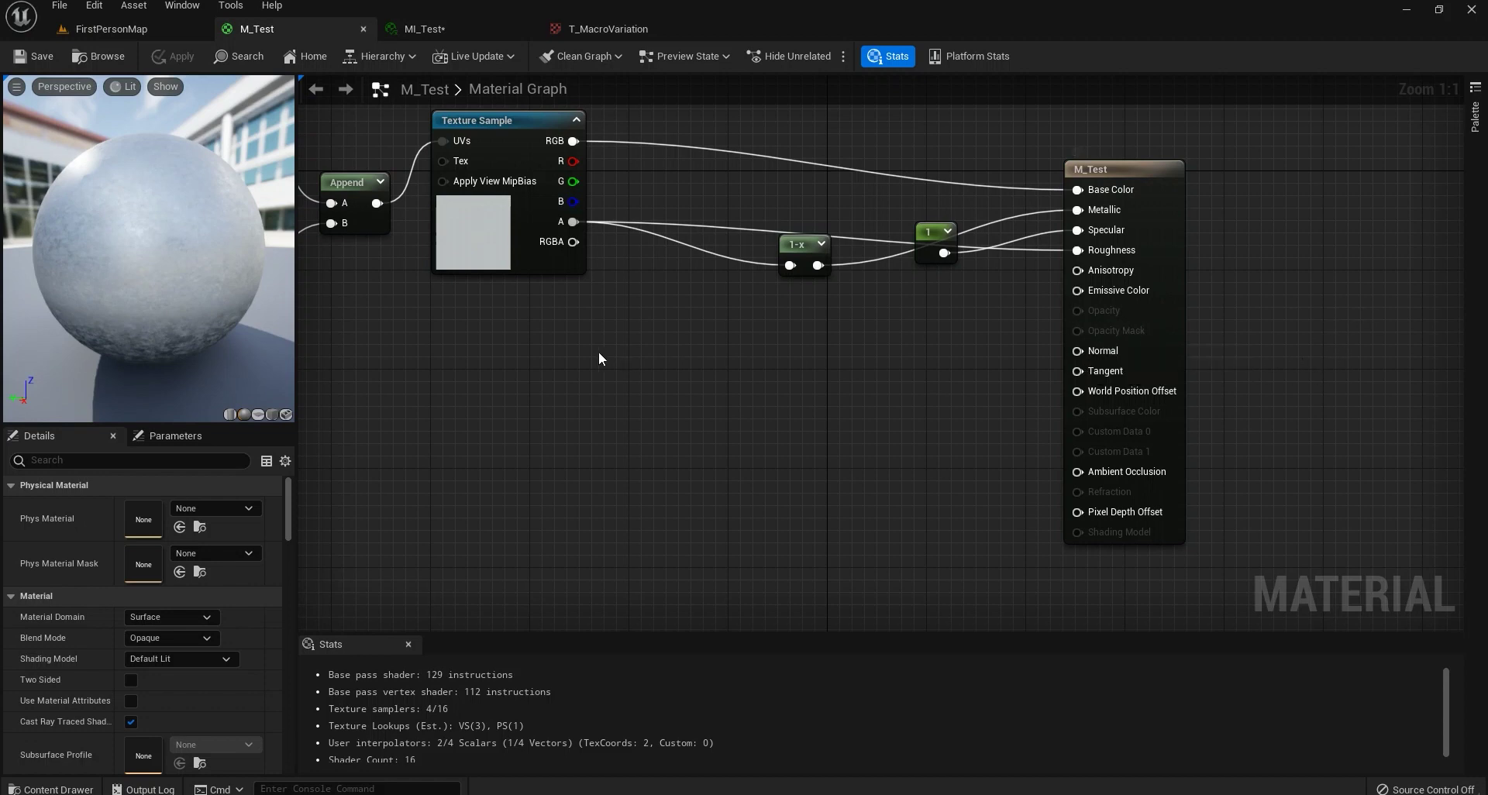
pyautogui.moveTo(598, 351); pyautogui.dragTo(740, 344, button='right')
# Open the T_Metal_Aluminum_D texture used by the Texture Sample node and display only its red channel.
pyautogui.click(62, 789)
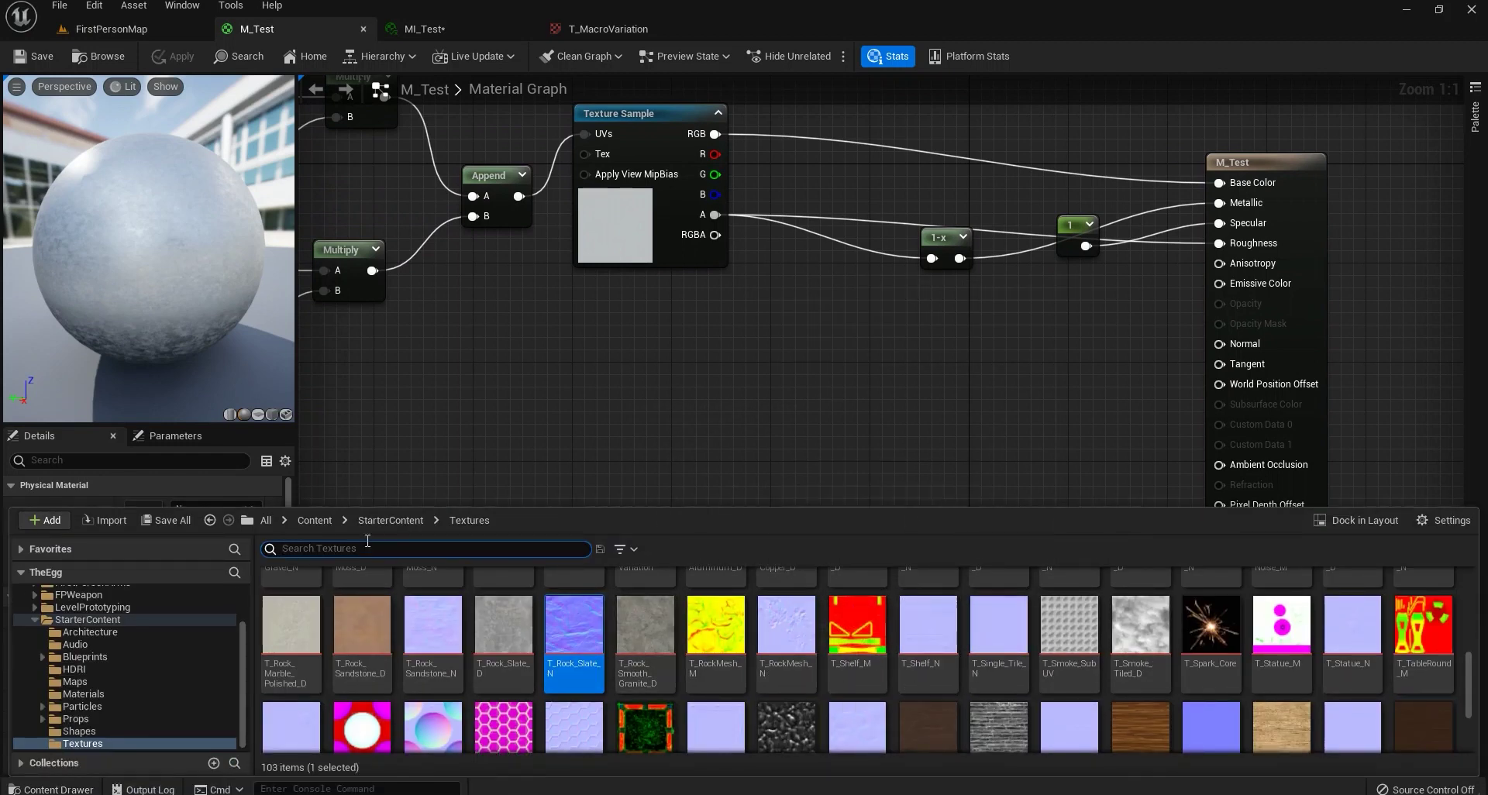
pyautogui.moveTo(574, 631)
pyautogui.moveTo(639, 424)
pyautogui.mouseDown(button='right')
pyautogui.moveTo(704, 305)
pyautogui.moveTo(644, 286)
pyautogui.moveTo(614, 426)
pyautogui.mouseUp(button='right')
pyautogui.click(668, 248)
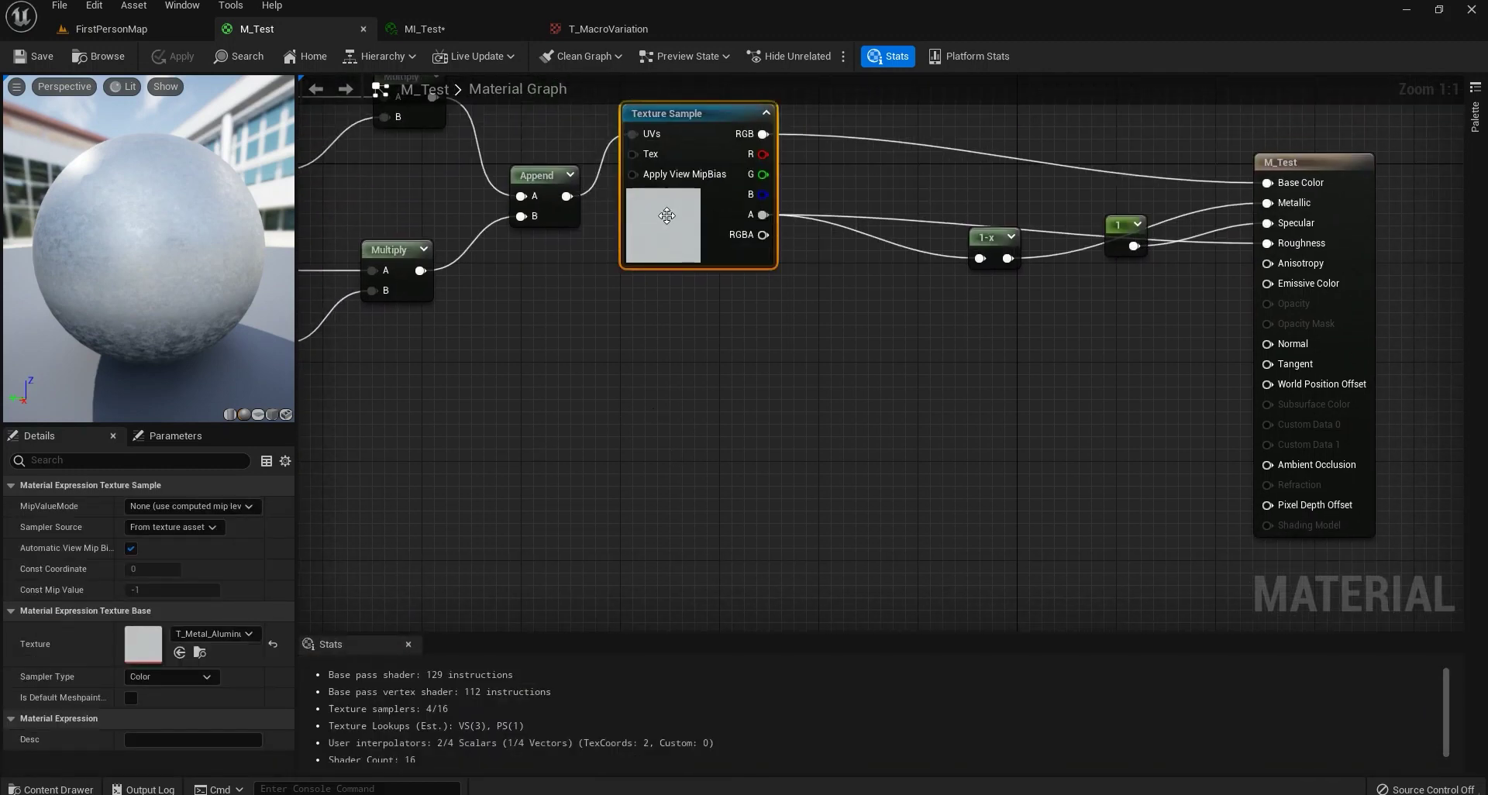
pyautogui.doubleClick(150, 636)
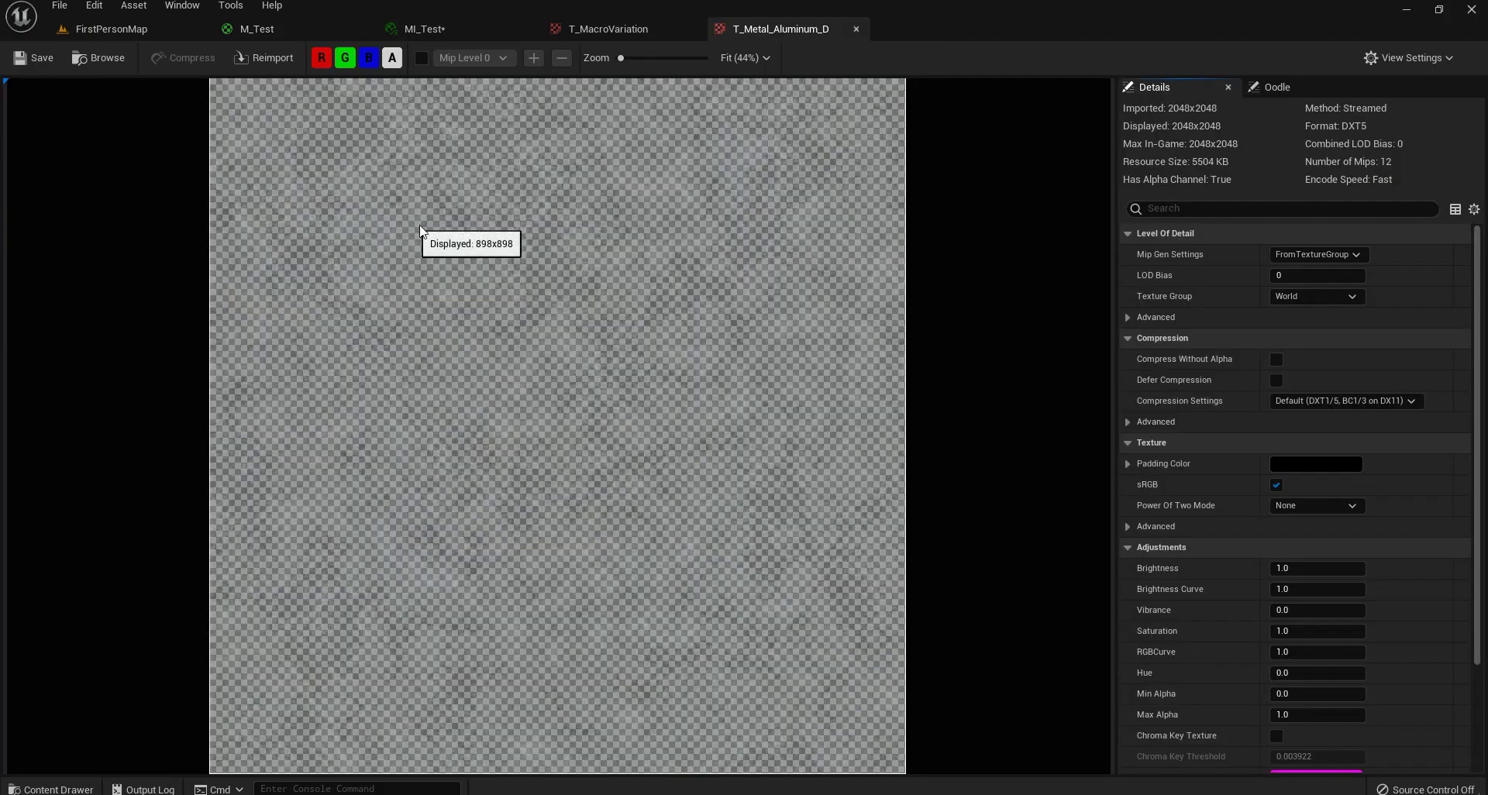
pyautogui.click(368, 57)
pyautogui.click(345, 57)
pyautogui.click(391, 59)
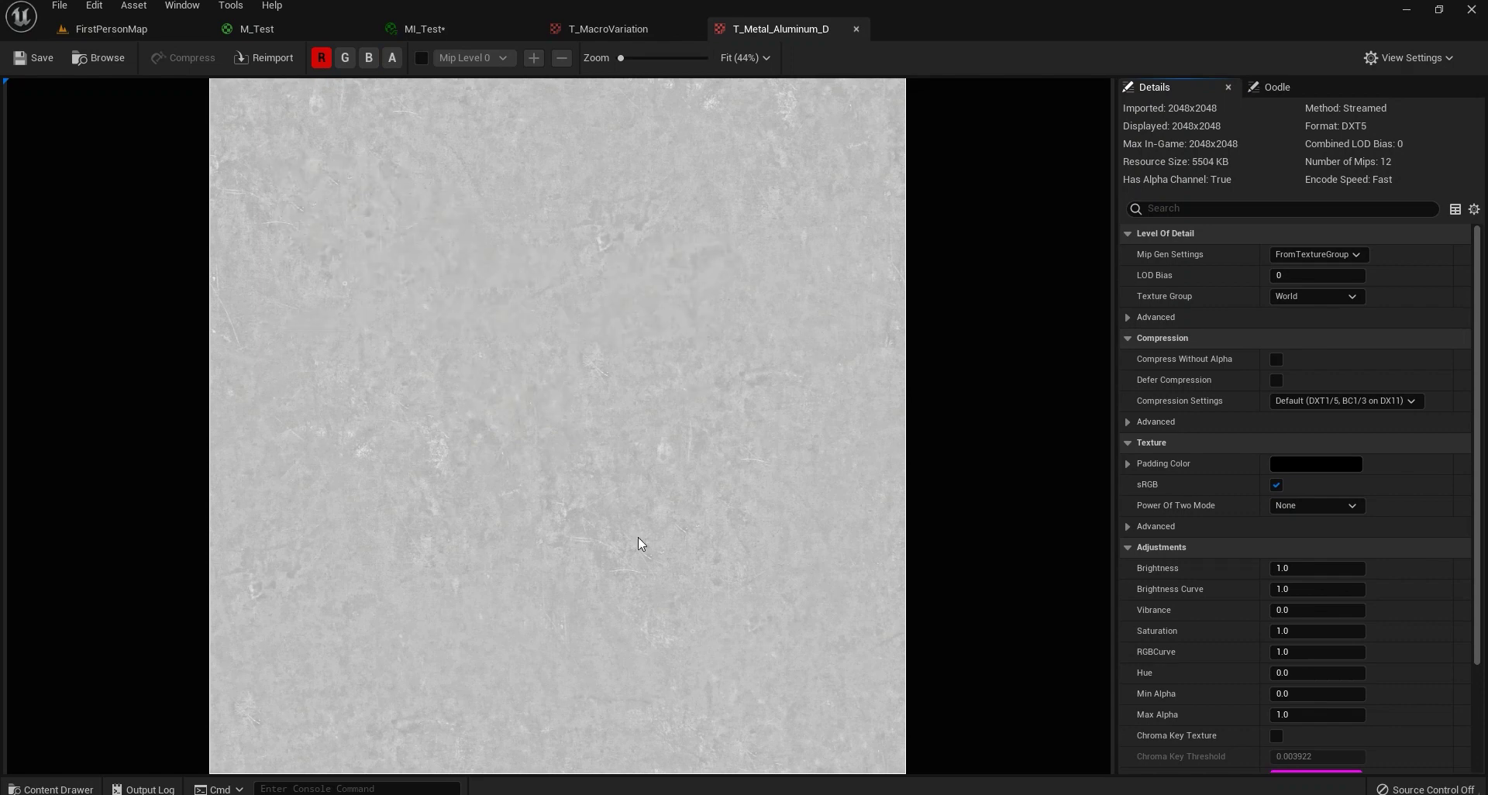
# Add a T_Rock_Slate_N texture sample to M_Test, connect its RGB output to Normal, and apply the material to the level.
pyautogui.click(294, 34)
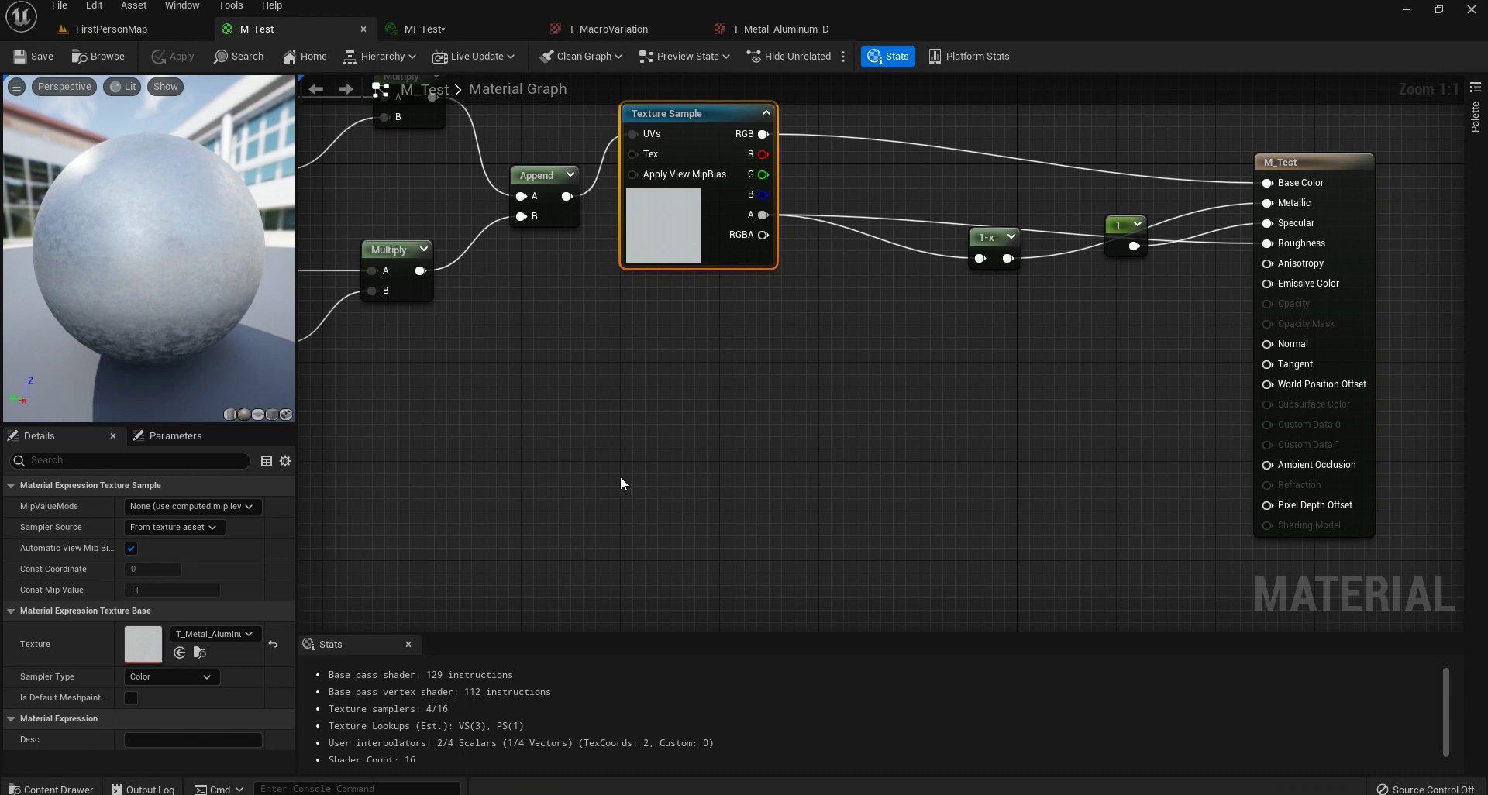
pyautogui.click(51, 789)
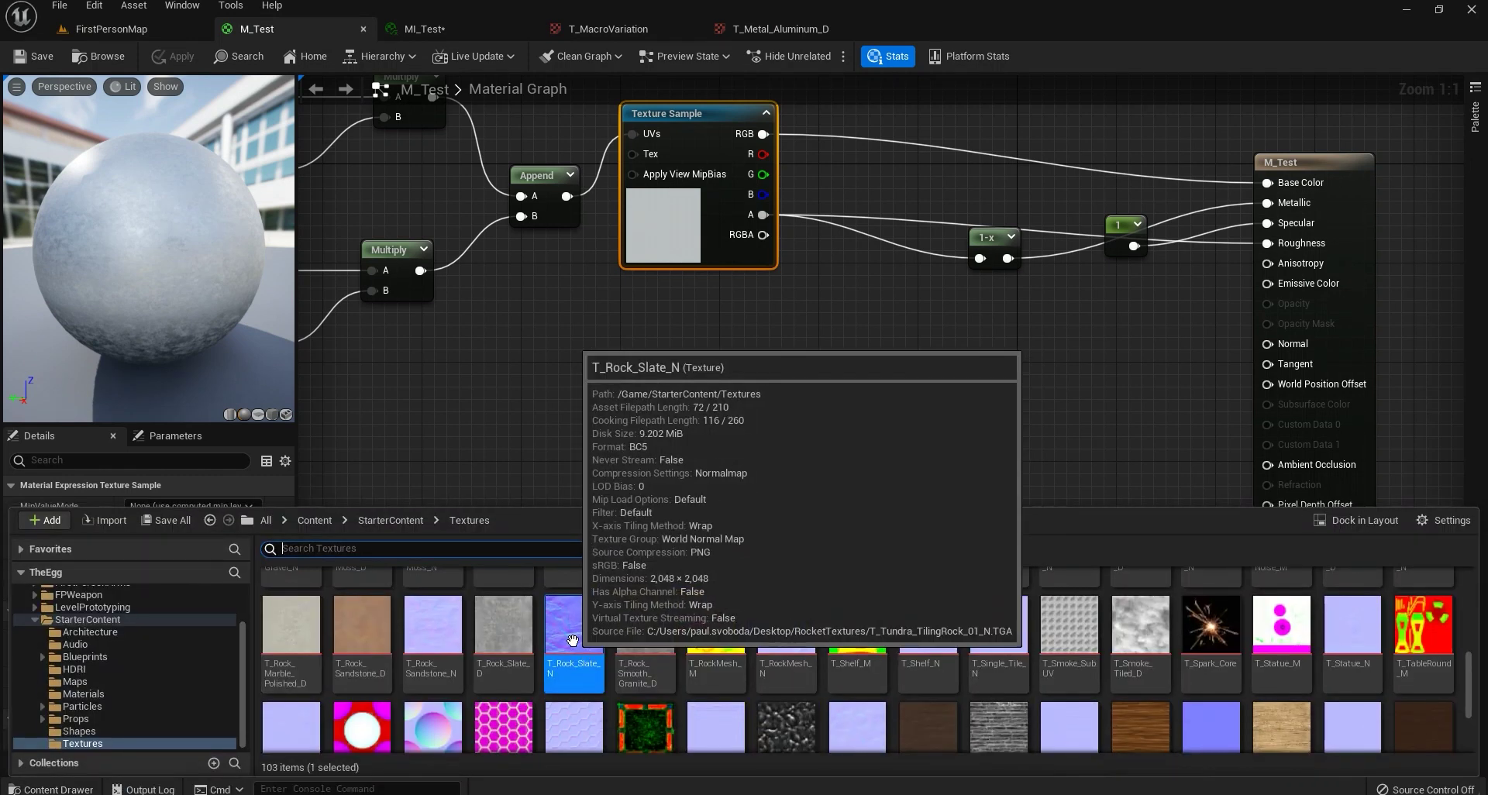
pyautogui.moveTo(573, 624); pyautogui.dragTo(592, 380)
pyautogui.moveTo(798, 368); pyautogui.dragTo(582, 264, button='right')
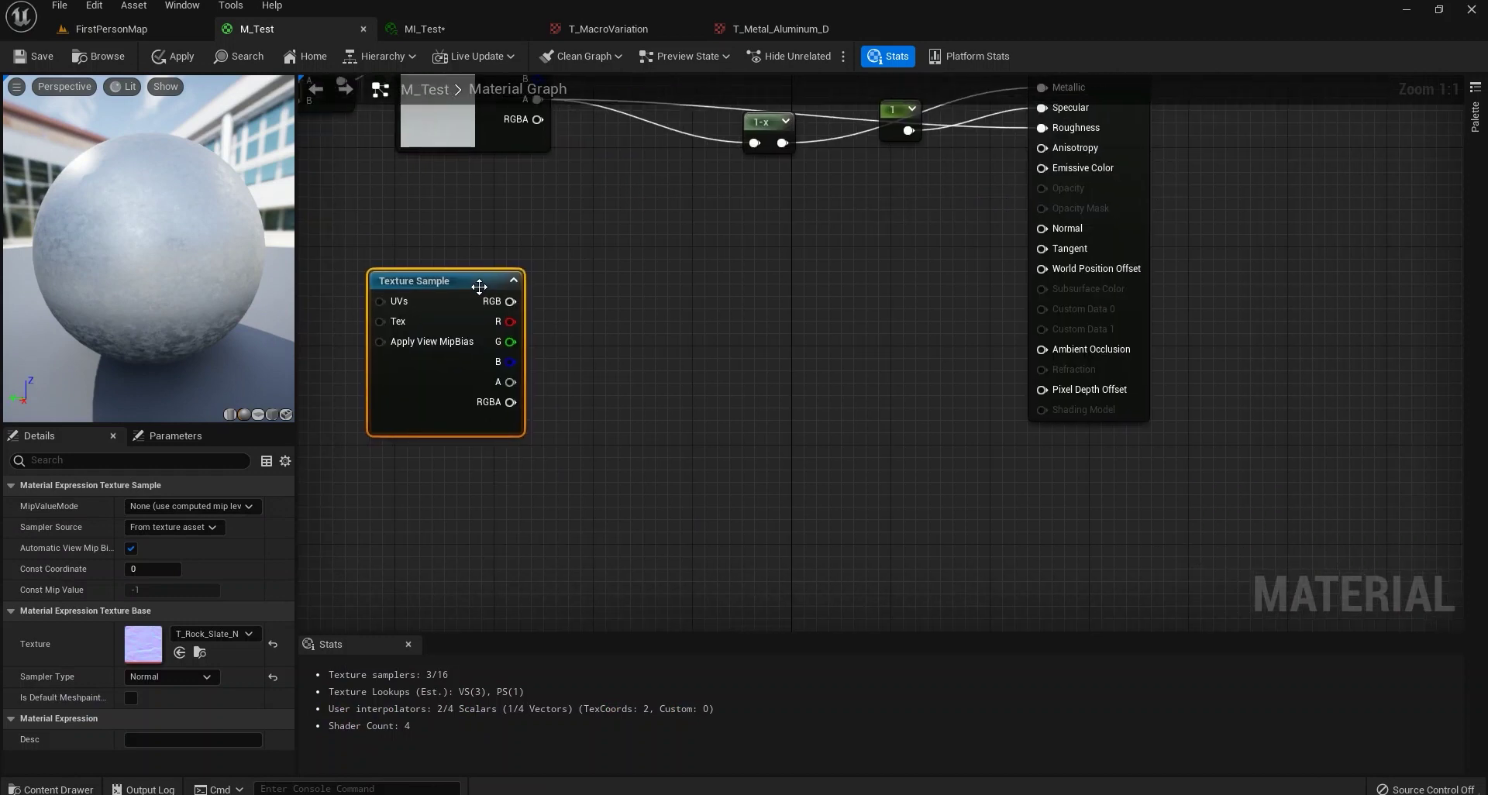
pyautogui.moveTo(451, 284); pyautogui.dragTo(709, 275)
pyautogui.moveTo(860, 294); pyautogui.dragTo(650, 397, button='right')
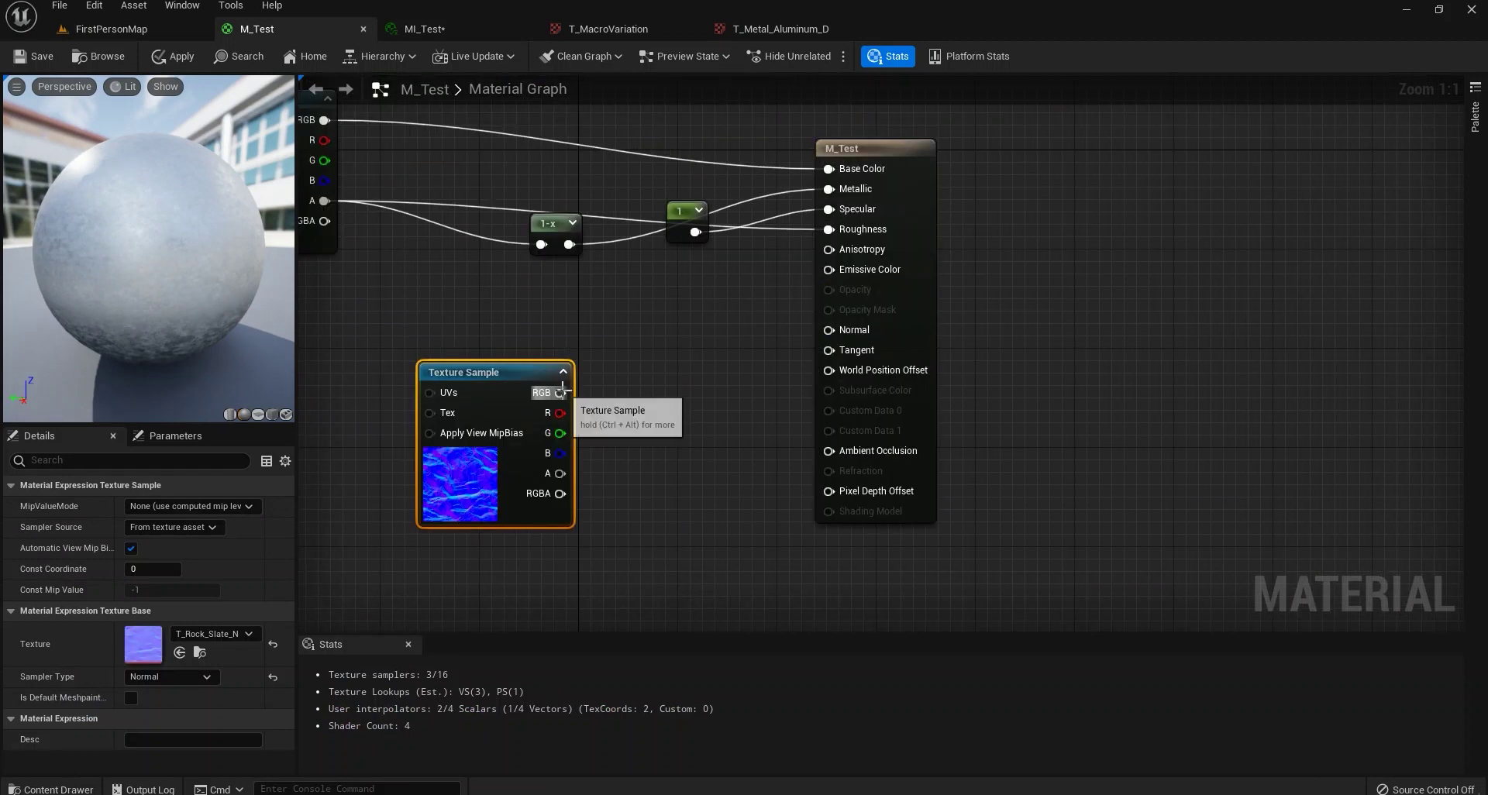
pyautogui.moveTo(559, 393); pyautogui.dragTo(849, 326)
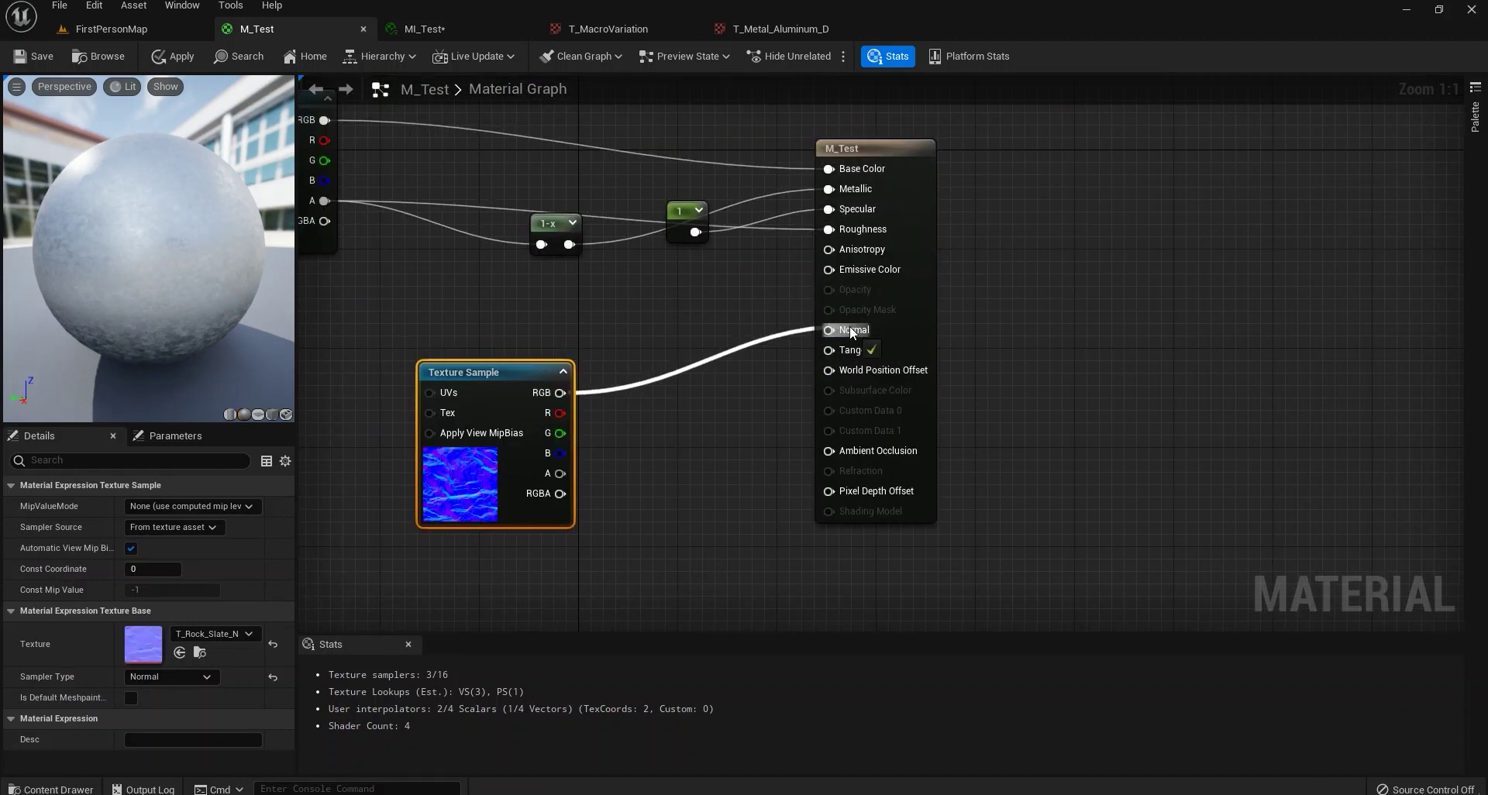
pyautogui.click(175, 57)
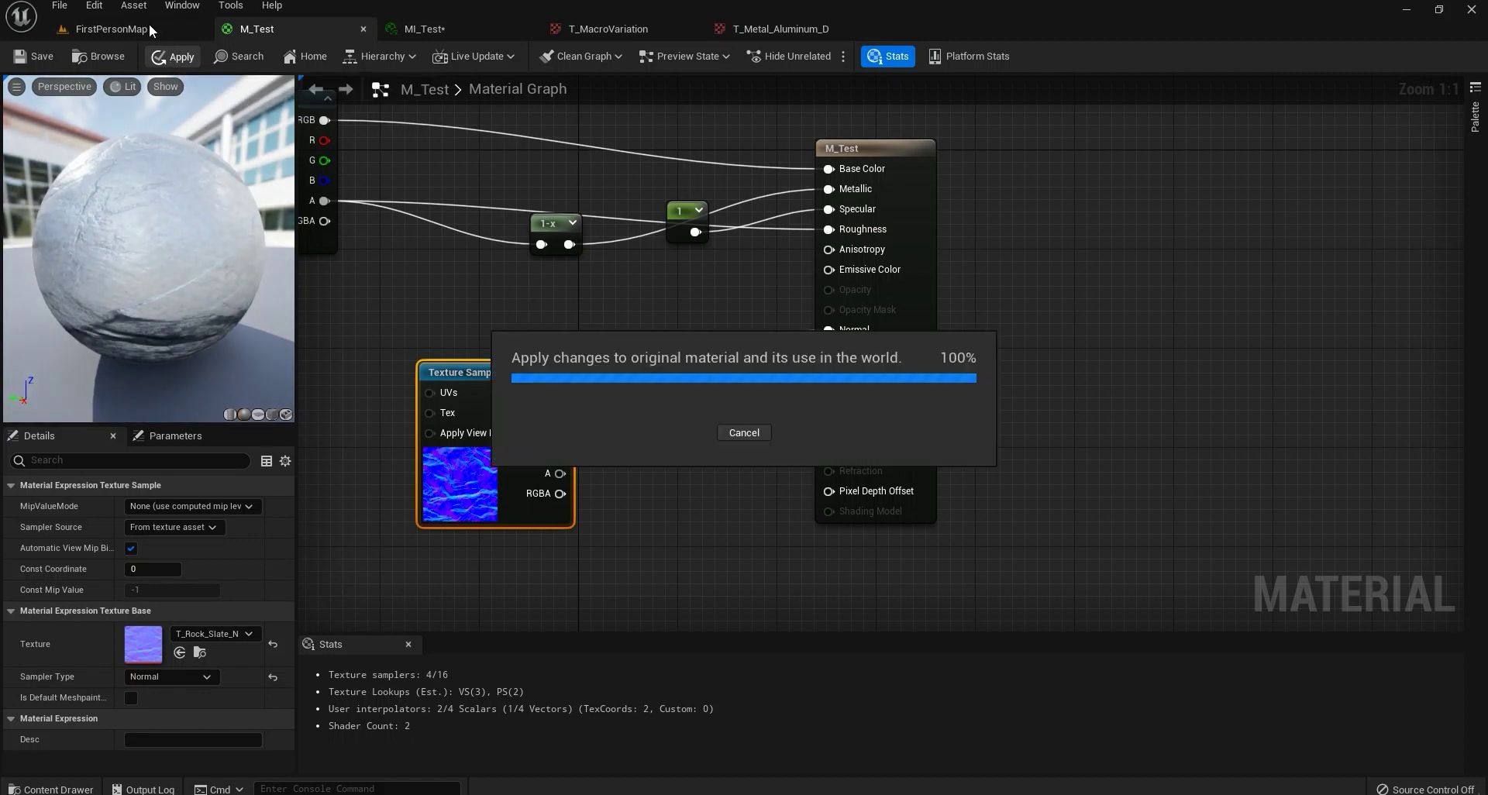
pyautogui.click(151, 29)
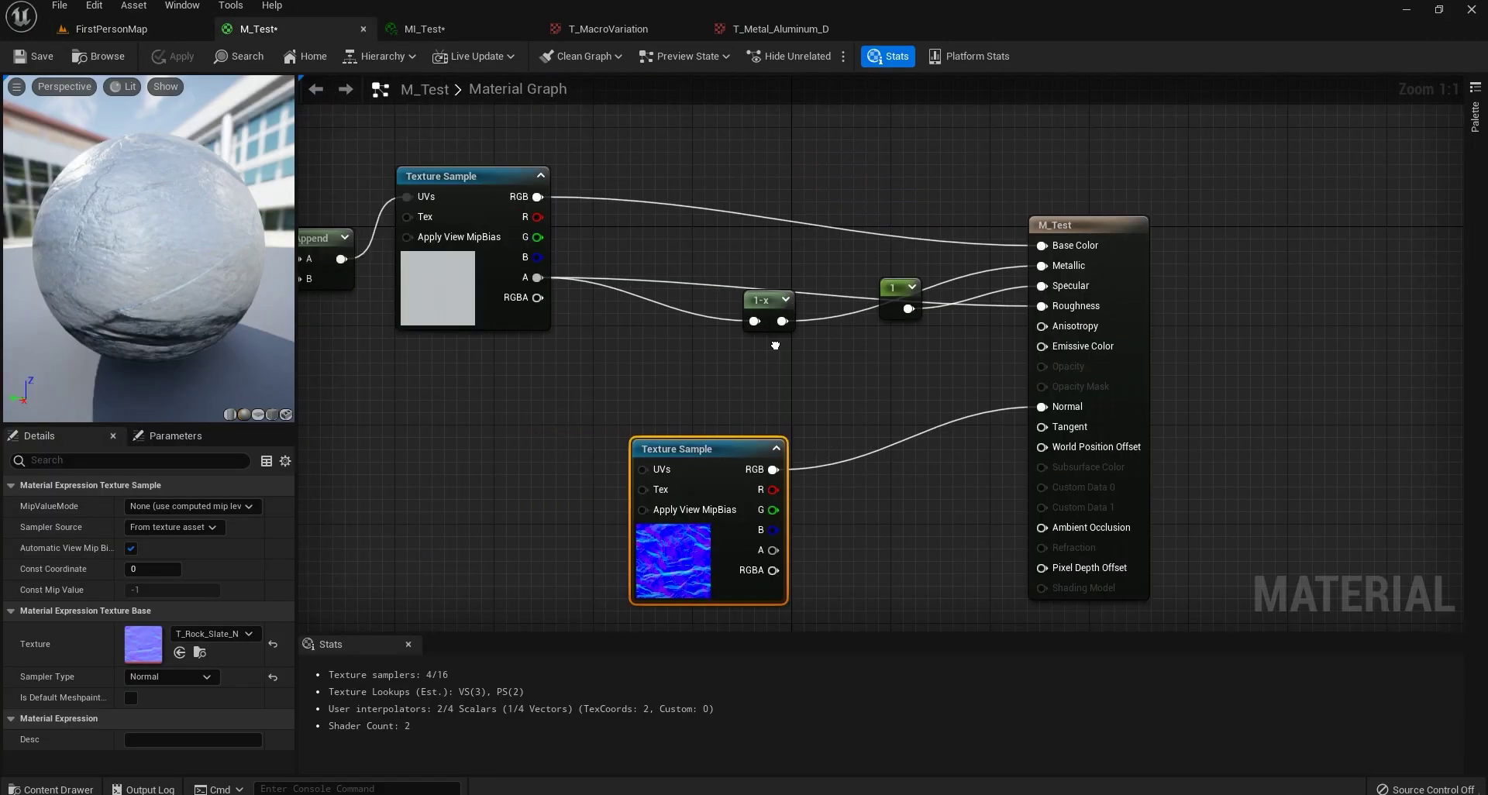
# Connect the Append output to the slate normal sample's UVs, apply the material and check the floor in FirstPersonMap.
pyautogui.moveTo(775, 345); pyautogui.dragTo(1036, 346, button='right')
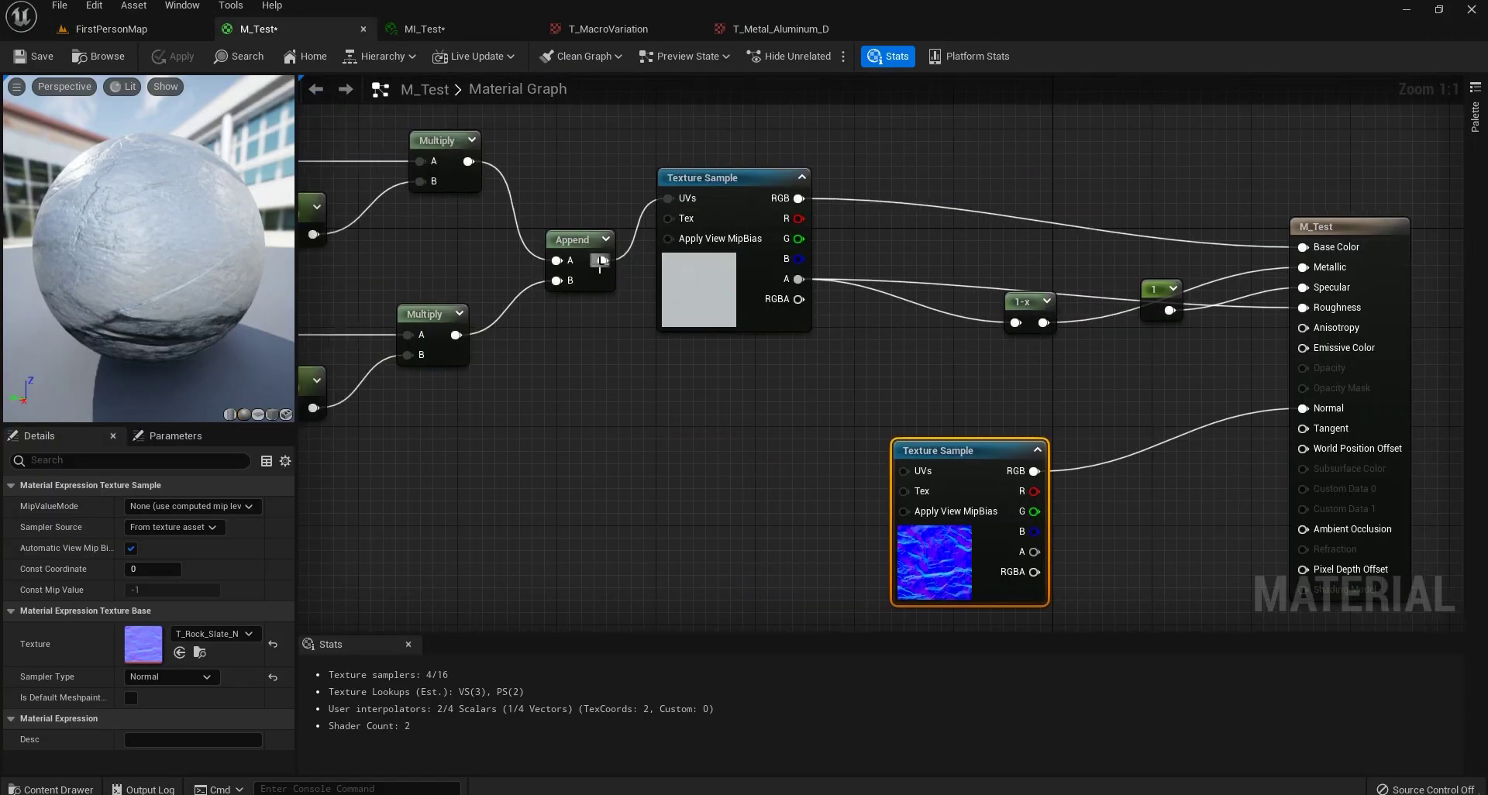
pyautogui.moveTo(601, 261); pyautogui.dragTo(918, 465)
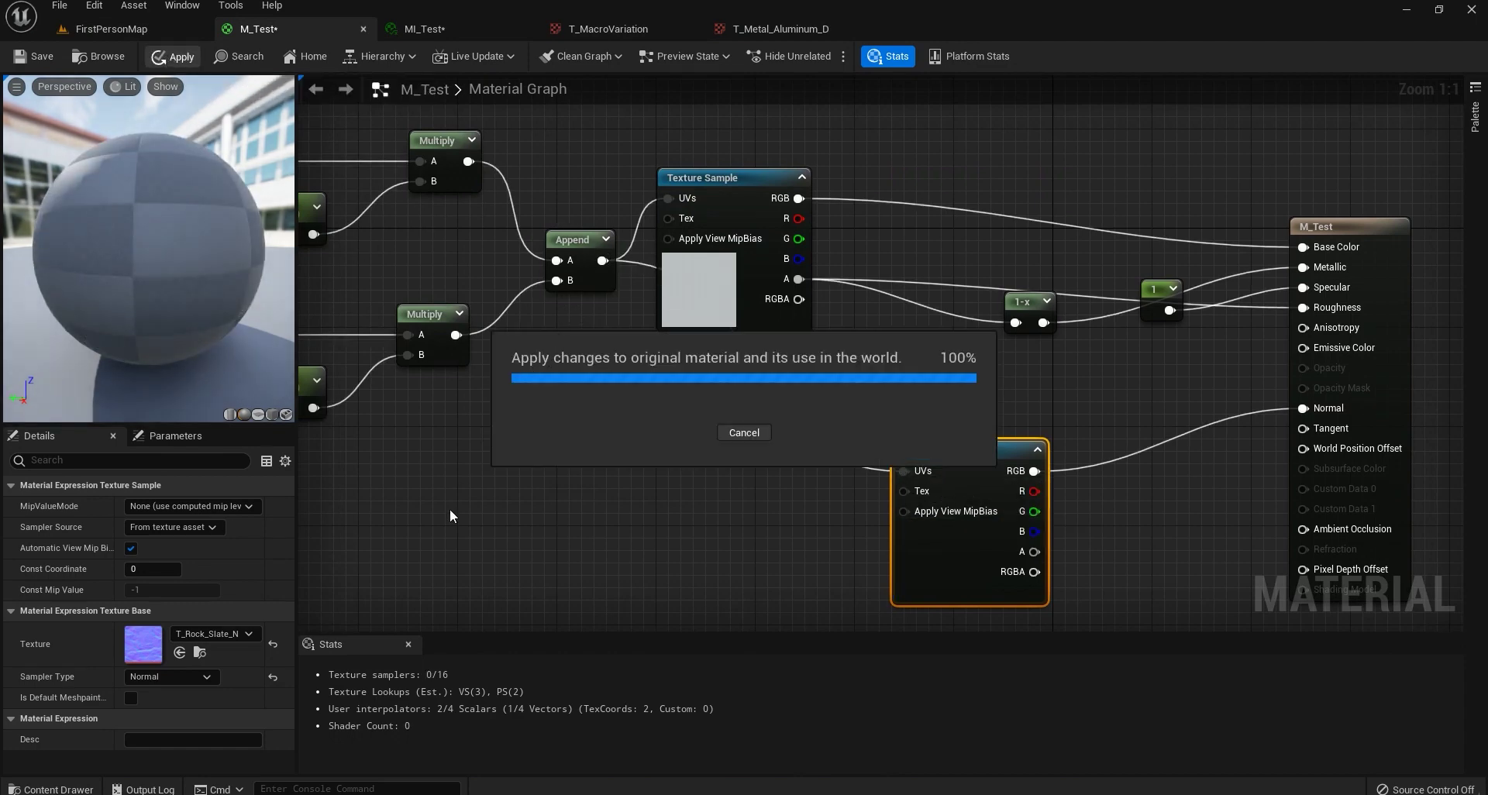
pyautogui.moveTo(448, 501); pyautogui.dragTo(932, 528, button='right')
pyautogui.scroll(-2, 932, 529)
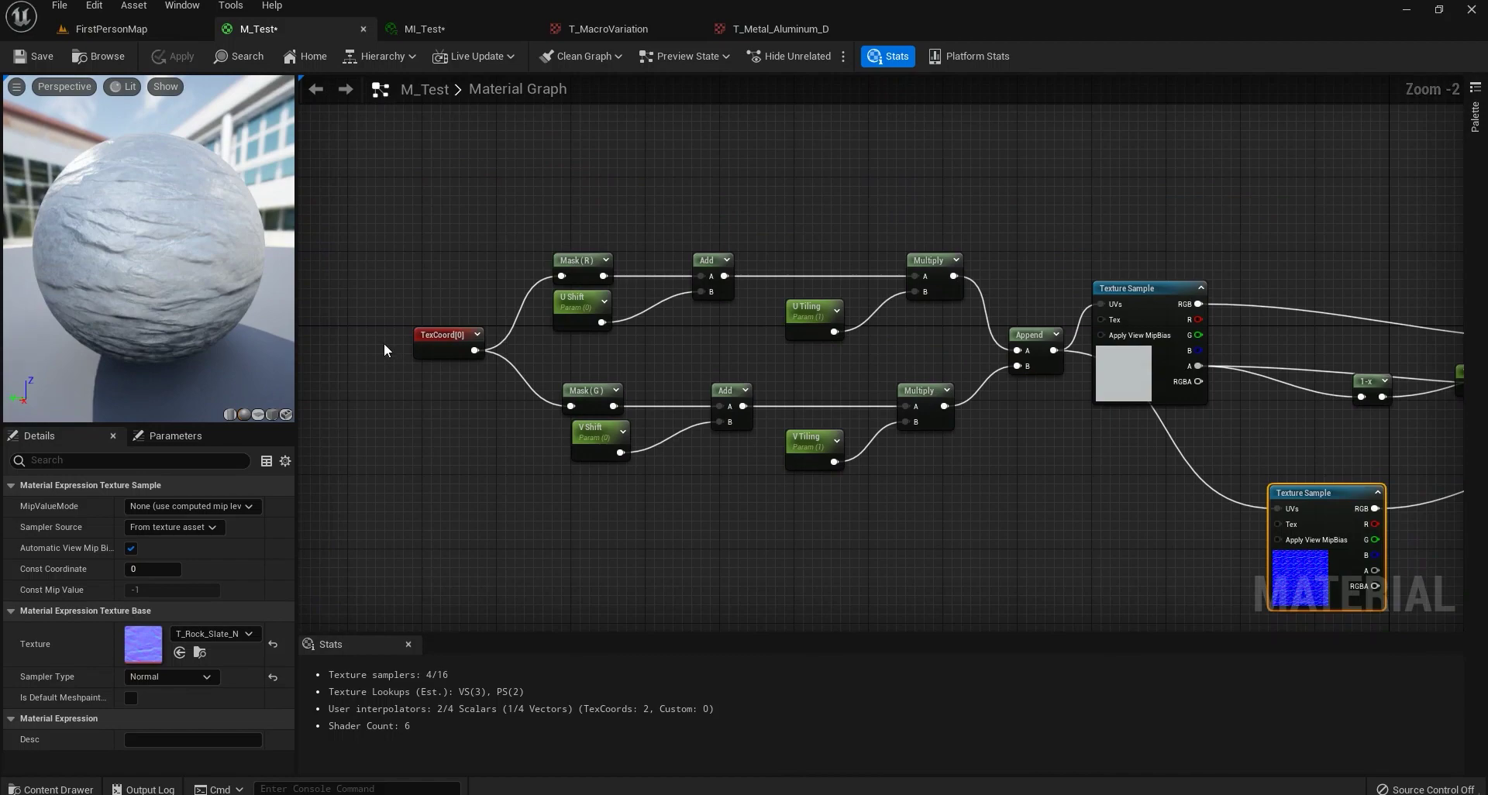
pyautogui.moveTo(1072, 193); pyautogui.dragTo(412, 522)
pyautogui.click(115, 30)
pyautogui.moveTo(674, 382)
pyautogui.mouseDown(button='right')
pyautogui.moveTo(558, 348)
pyautogui.moveTo(790, 419)
pyautogui.moveTo(984, 384)
pyautogui.moveTo(674, 382)
pyautogui.mouseUp(button='right')
pyautogui.moveTo(481, 409); pyautogui.dragTo(480, 410, button='right')
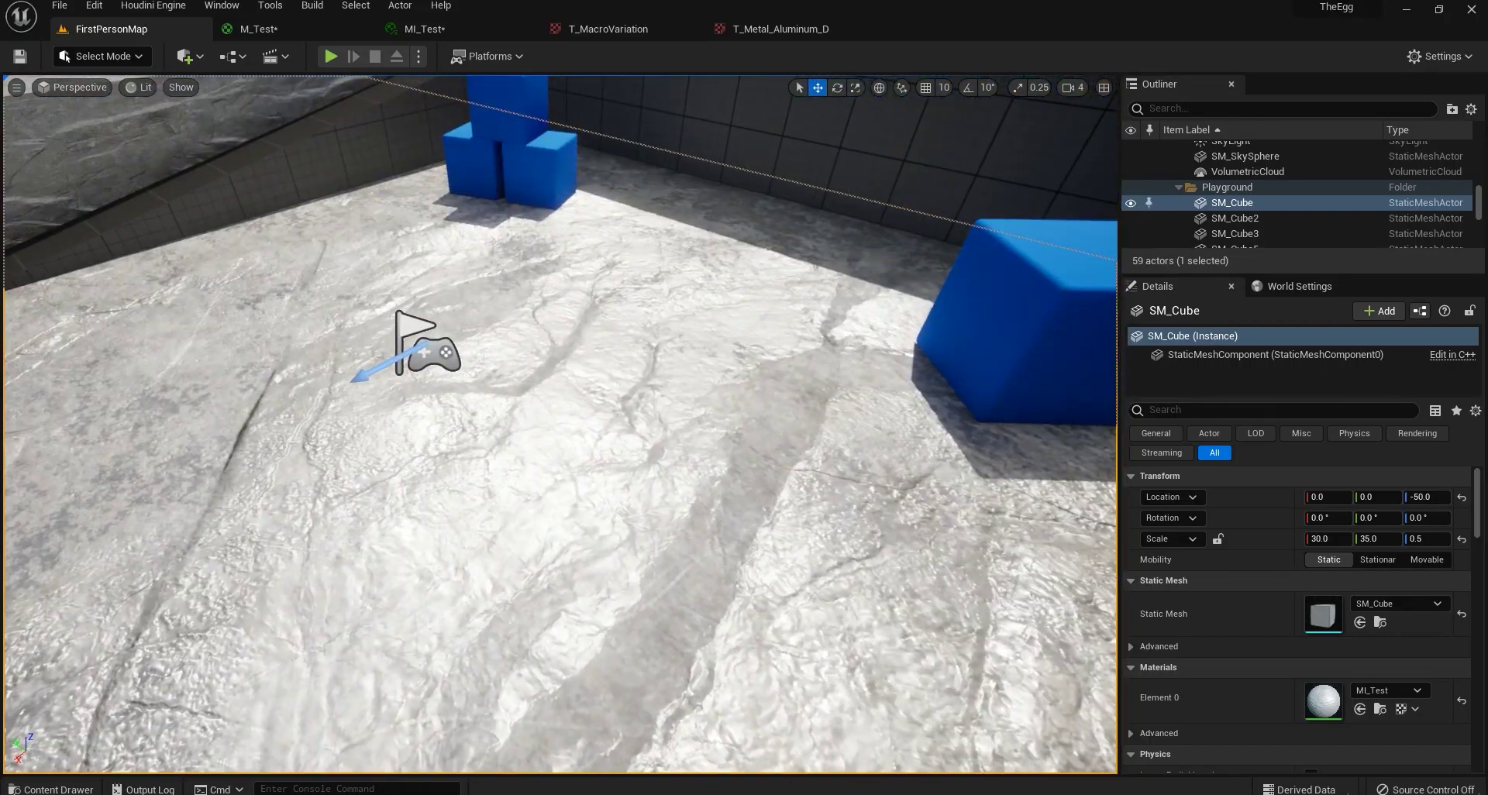
# Delete the T_Rock_Slate_N texture sample from the M_Test graph.
pyautogui.click(286, 32)
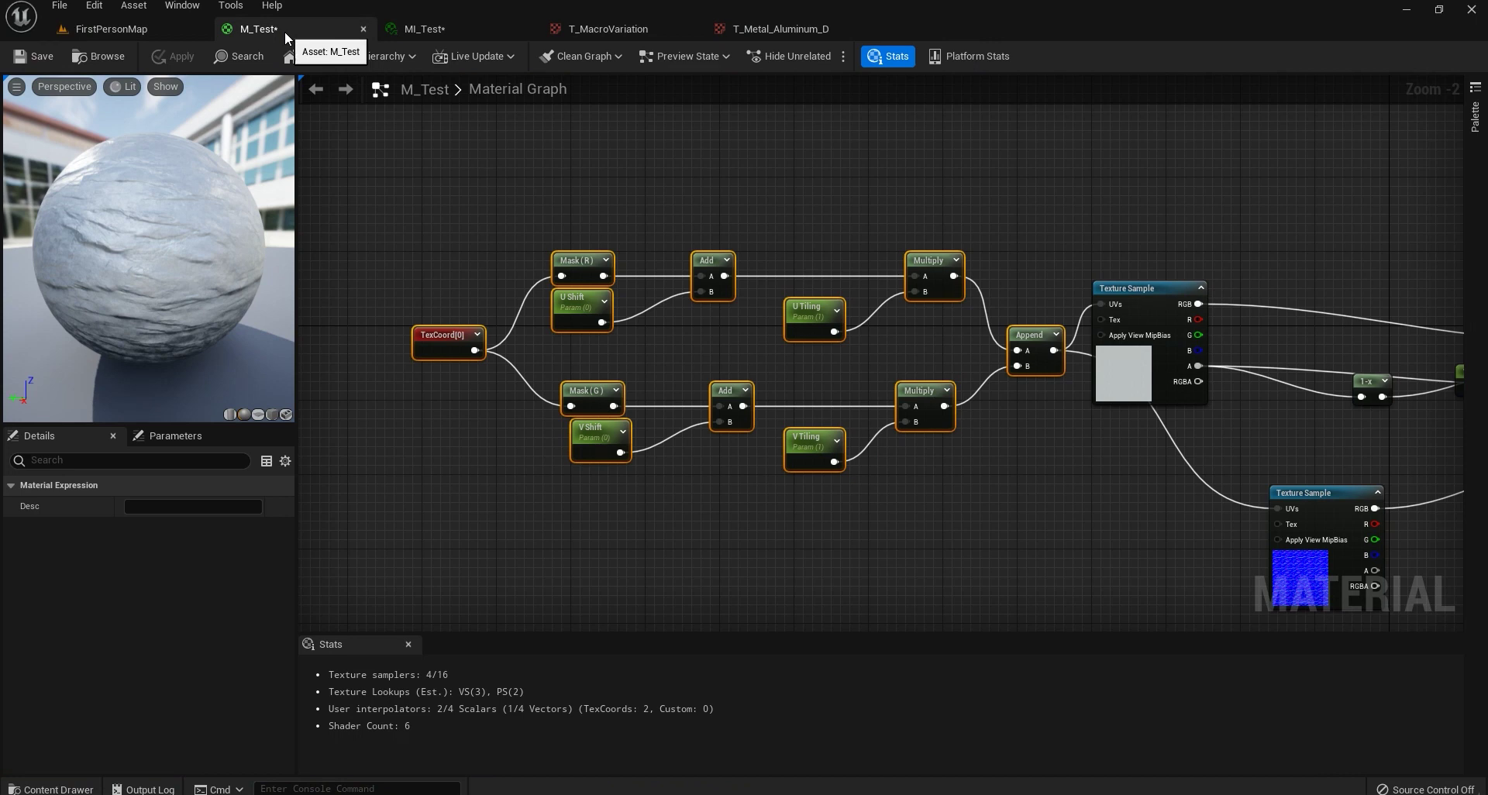
pyautogui.moveTo(803, 347); pyautogui.dragTo(915, 410, button='right')
pyautogui.click(915, 410)
pyautogui.press('Delete')
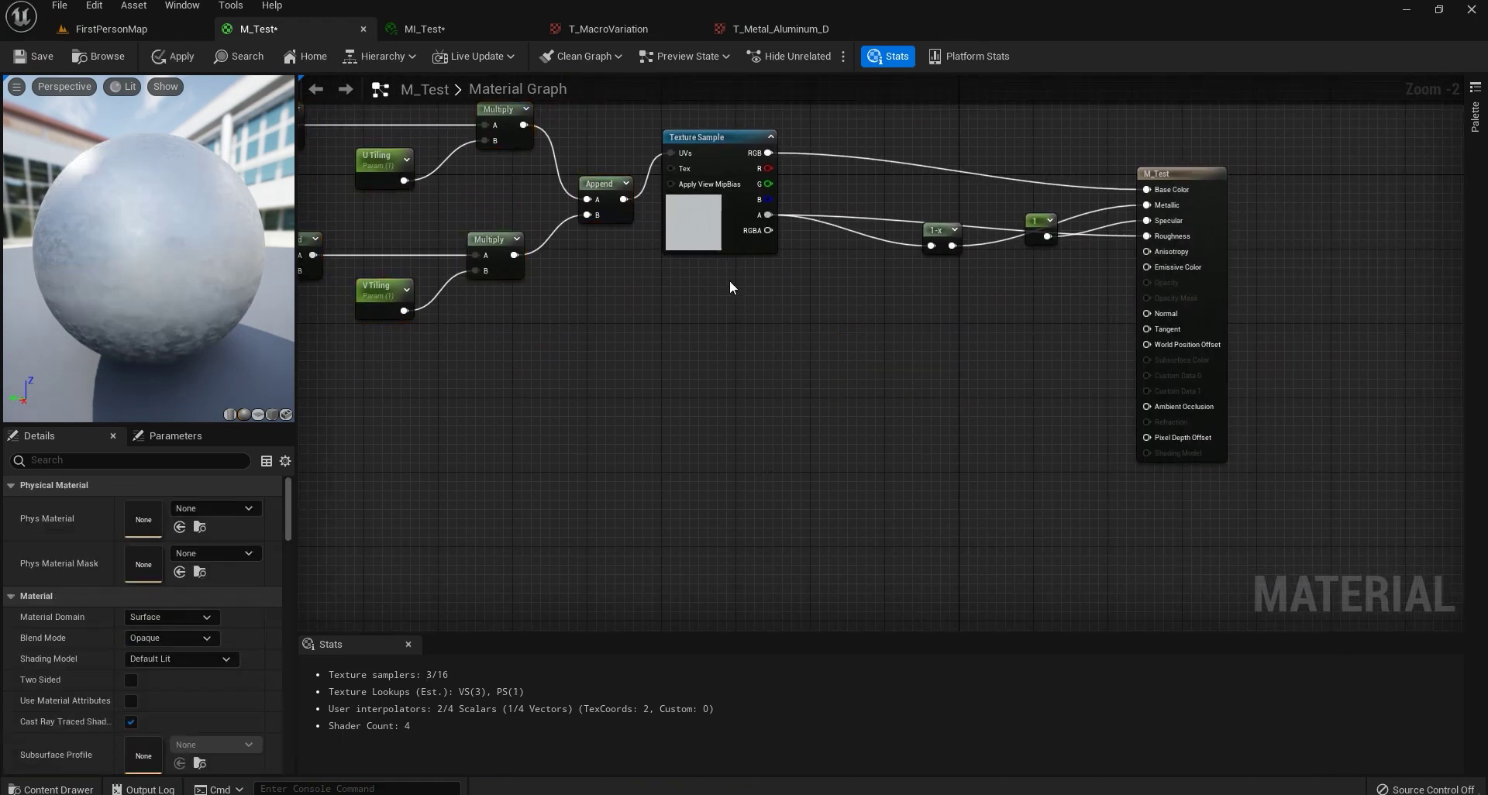
# Inspect the T_Metal_Aluminum_D texture of the remaining Texture Sample, then return to the M_Test graph.
pyautogui.click(695, 229)
pyautogui.doubleClick(150, 638)
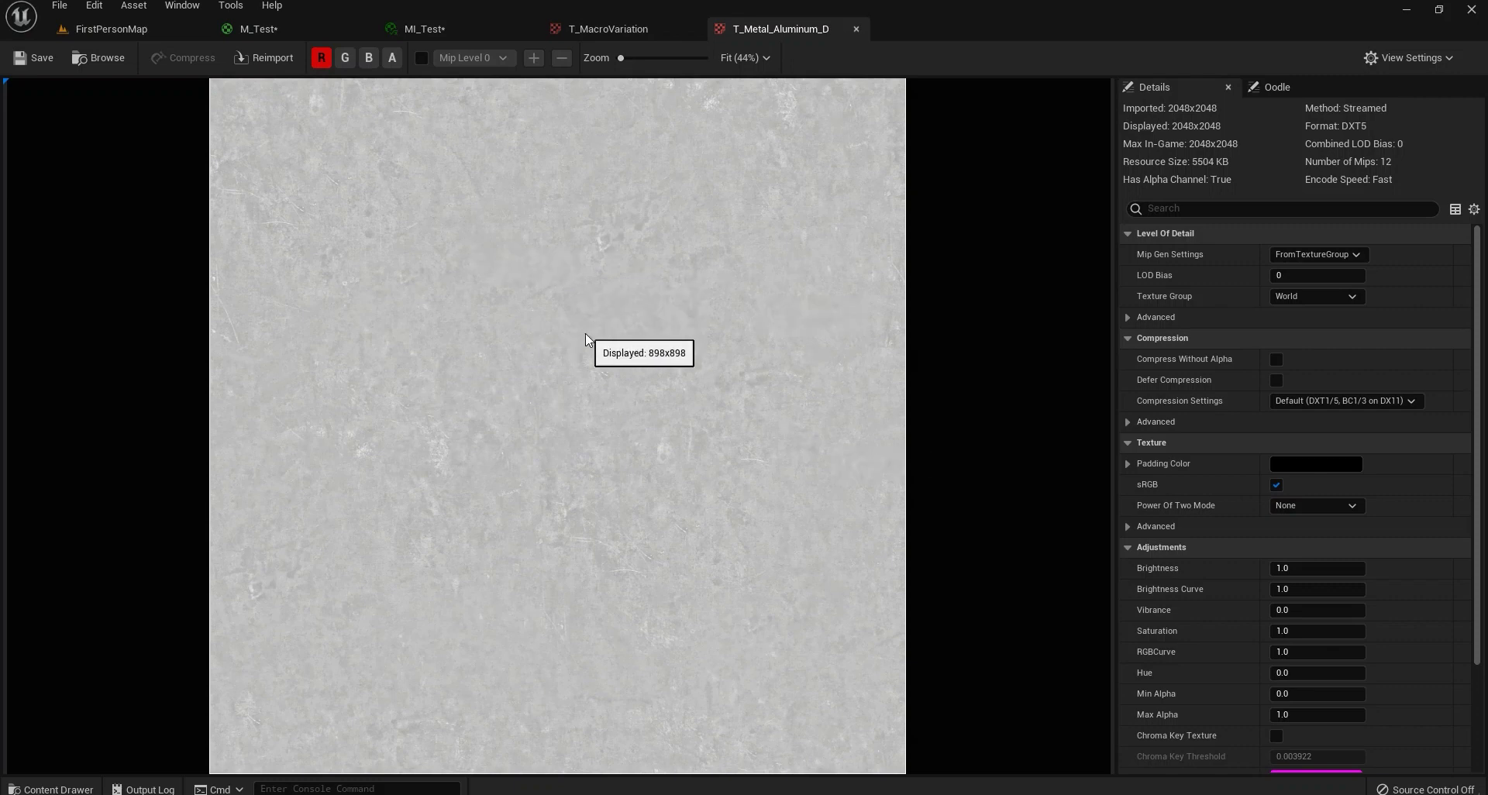
pyautogui.click(267, 30)
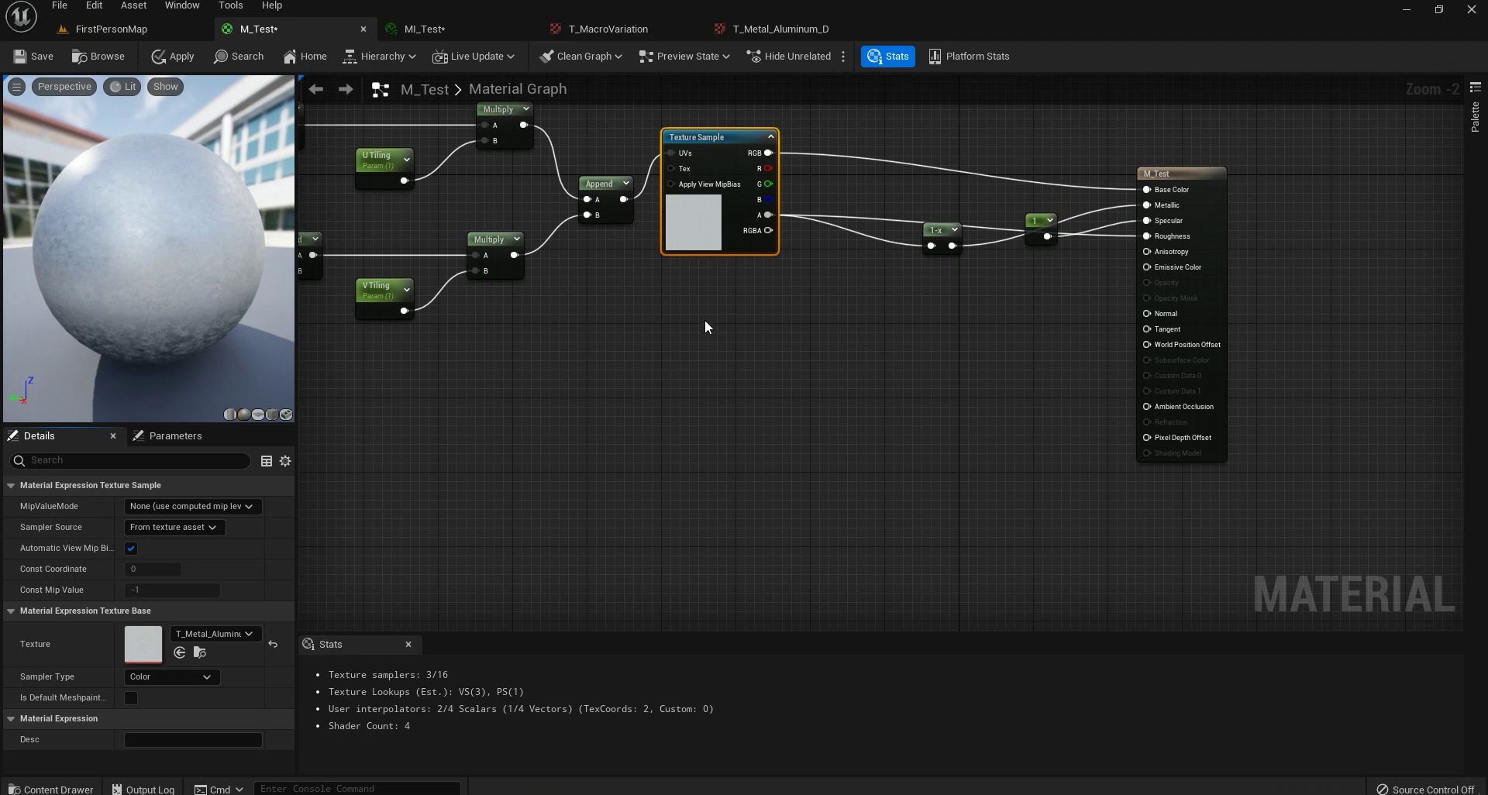
# Duplicate the T_Metal_Aluminum_D texture sample and place the copy in the empty area below the tiling nodes.
pyautogui.moveTo(705, 311); pyautogui.dragTo(820, 336, button='right')
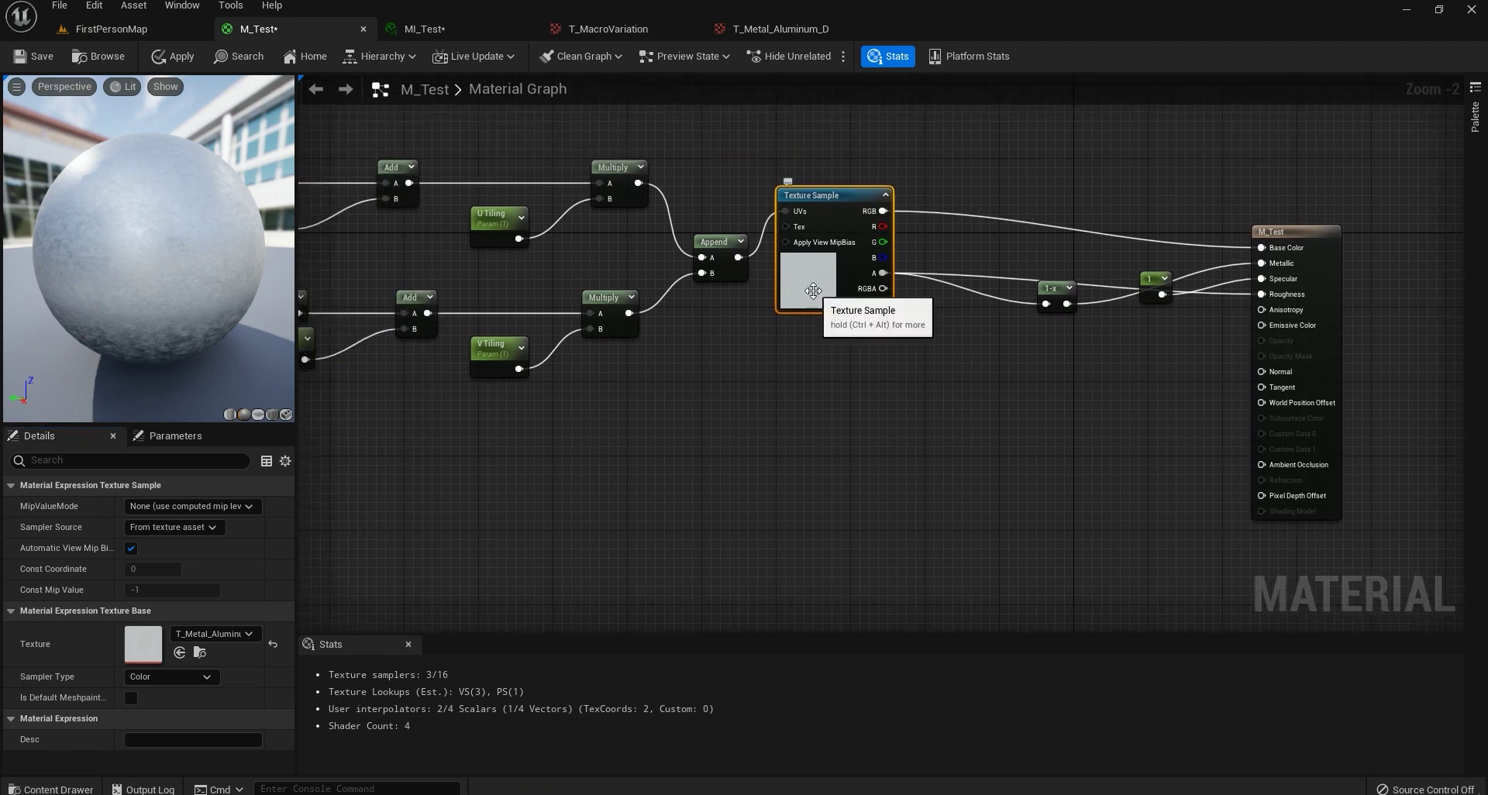
pyautogui.hotkey('ctrl', 'v')
pyautogui.moveTo(507, 494); pyautogui.dragTo(449, 257, button='right')
pyautogui.moveTo(541, 296); pyautogui.dragTo(385, 384)
pyautogui.moveTo(513, 295); pyautogui.dragTo(592, 305, button='right')
# Add a NormalFromHeightmap node beside the copied texture sample.
pyautogui.rightClick(683, 301)
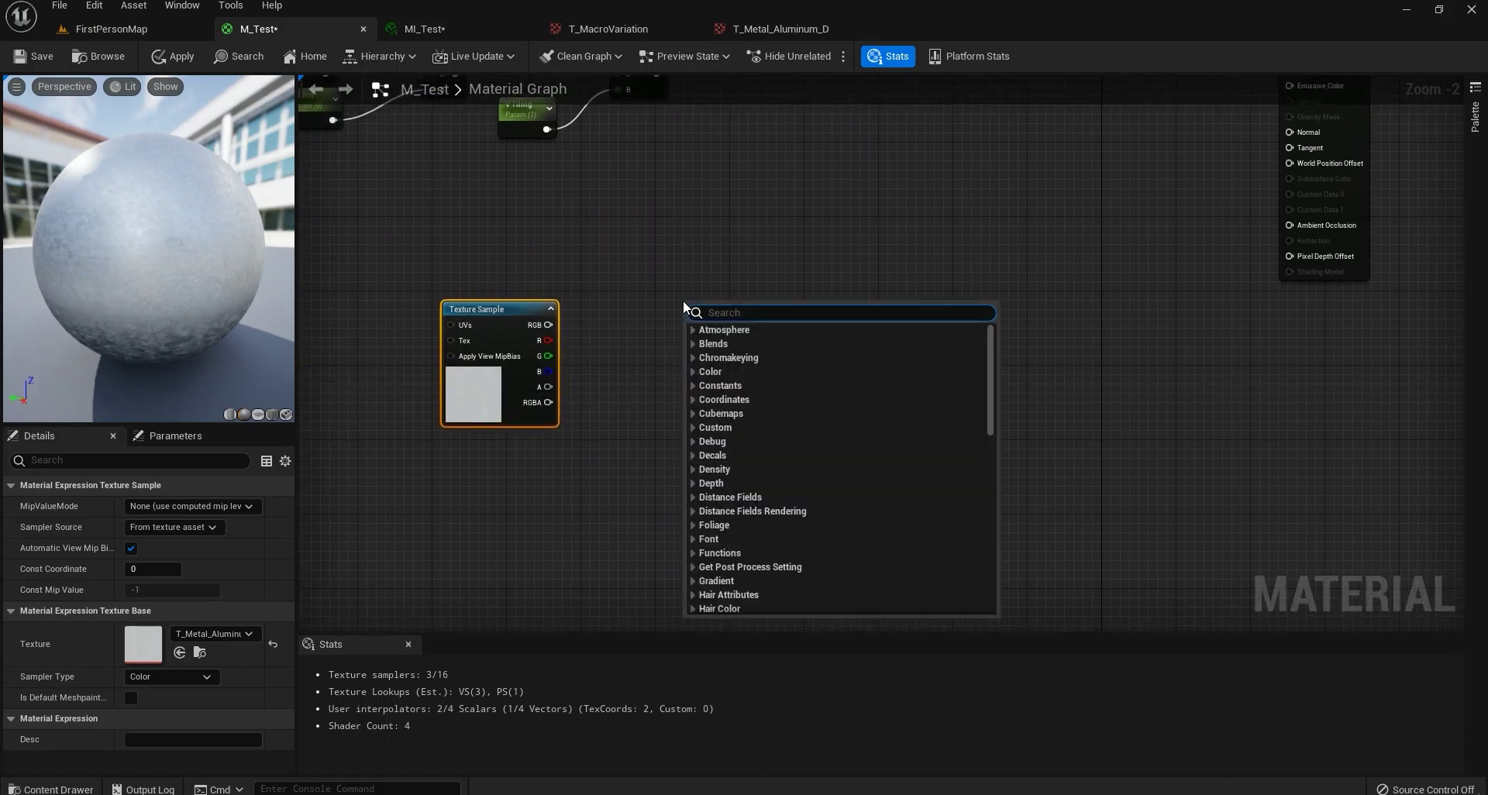
pyautogui.write('normal ma')
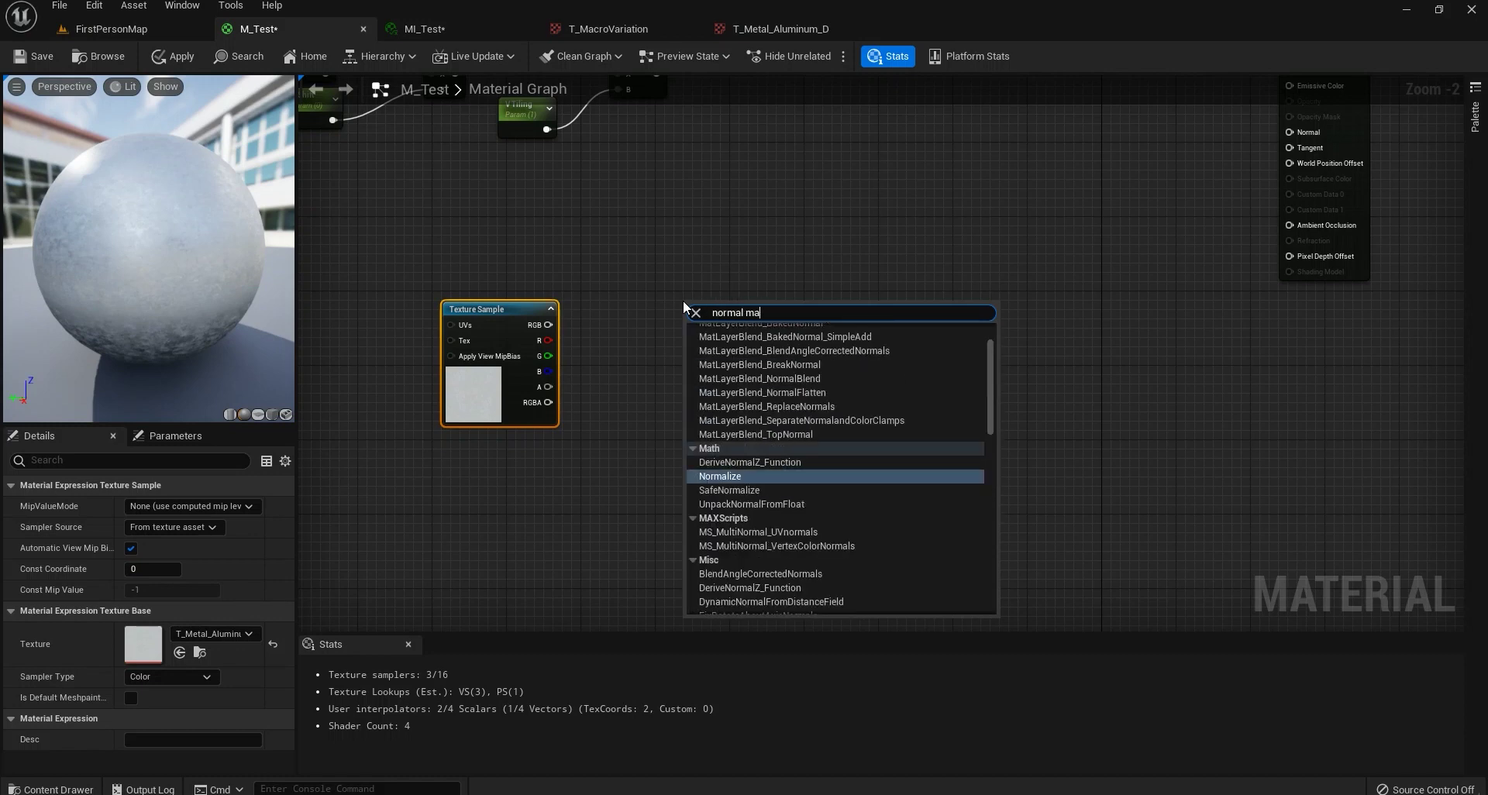
pyautogui.press('BackSpace')
pyautogui.press('BackSpace')
pyautogui.write('map fro')
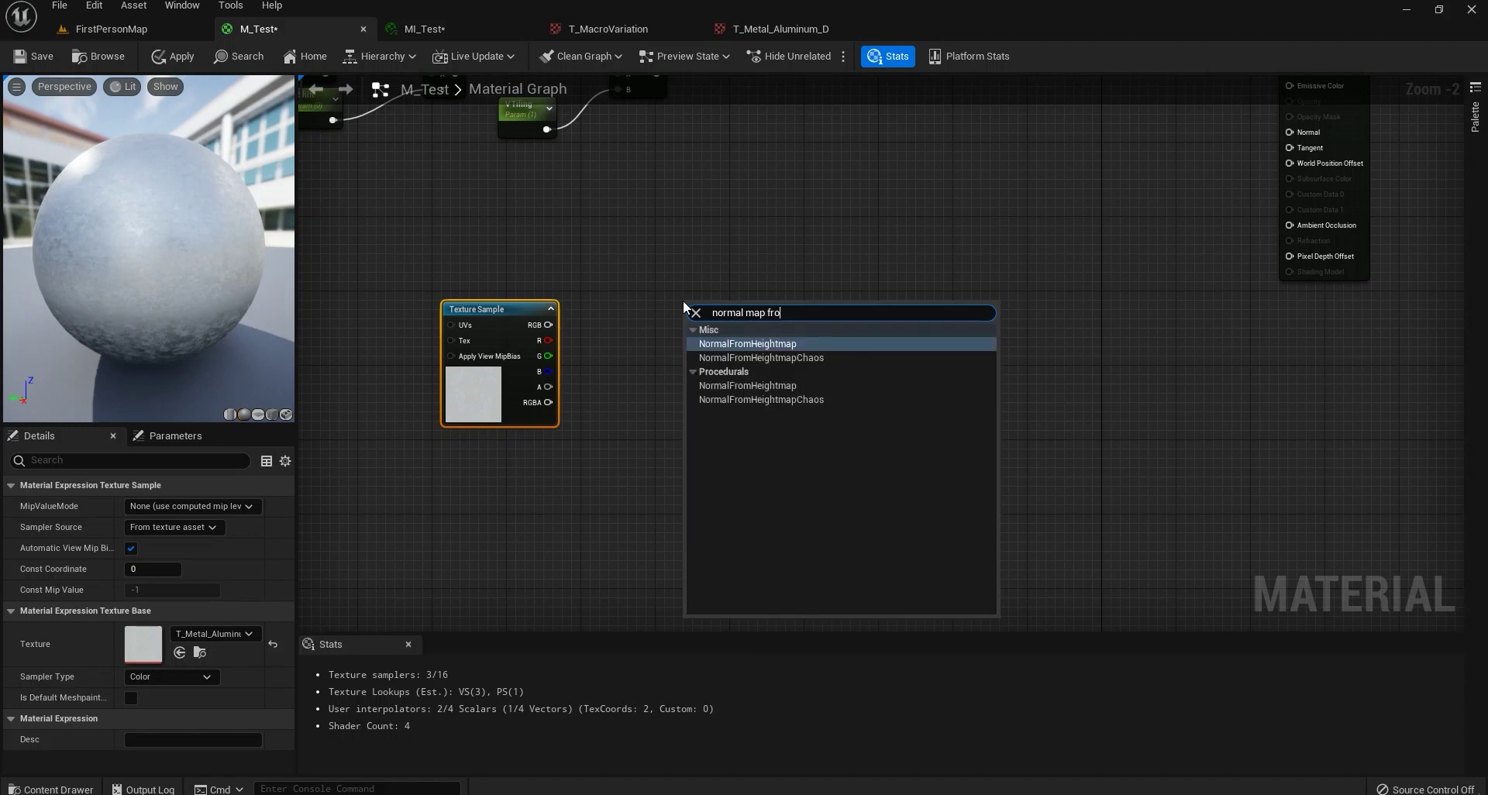
pyautogui.press('Return')
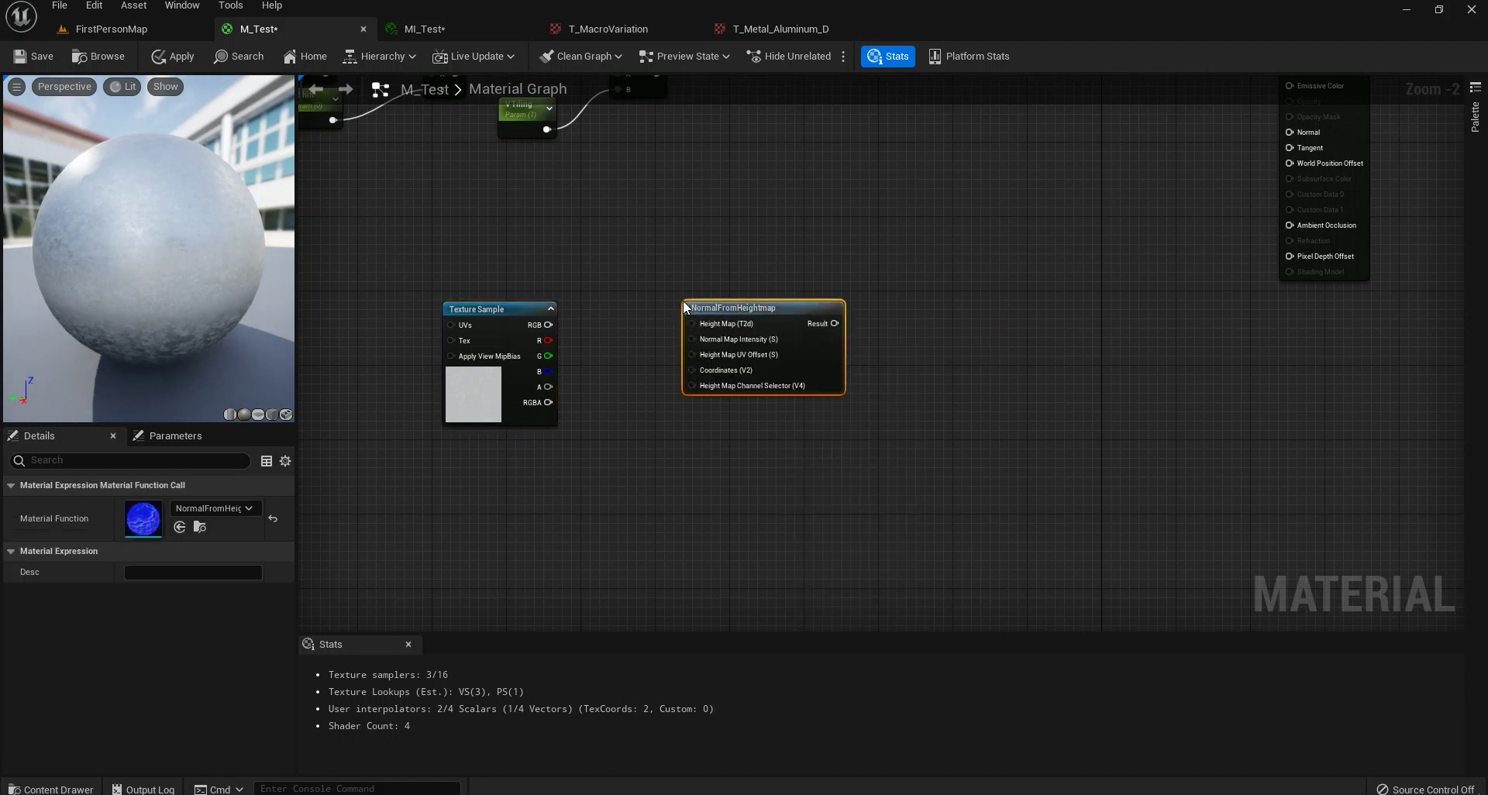
# Check the copied sample's texture and try to connect its RGB output to the NormalFromHeightmap node's Height Map input.
pyautogui.click(457, 401)
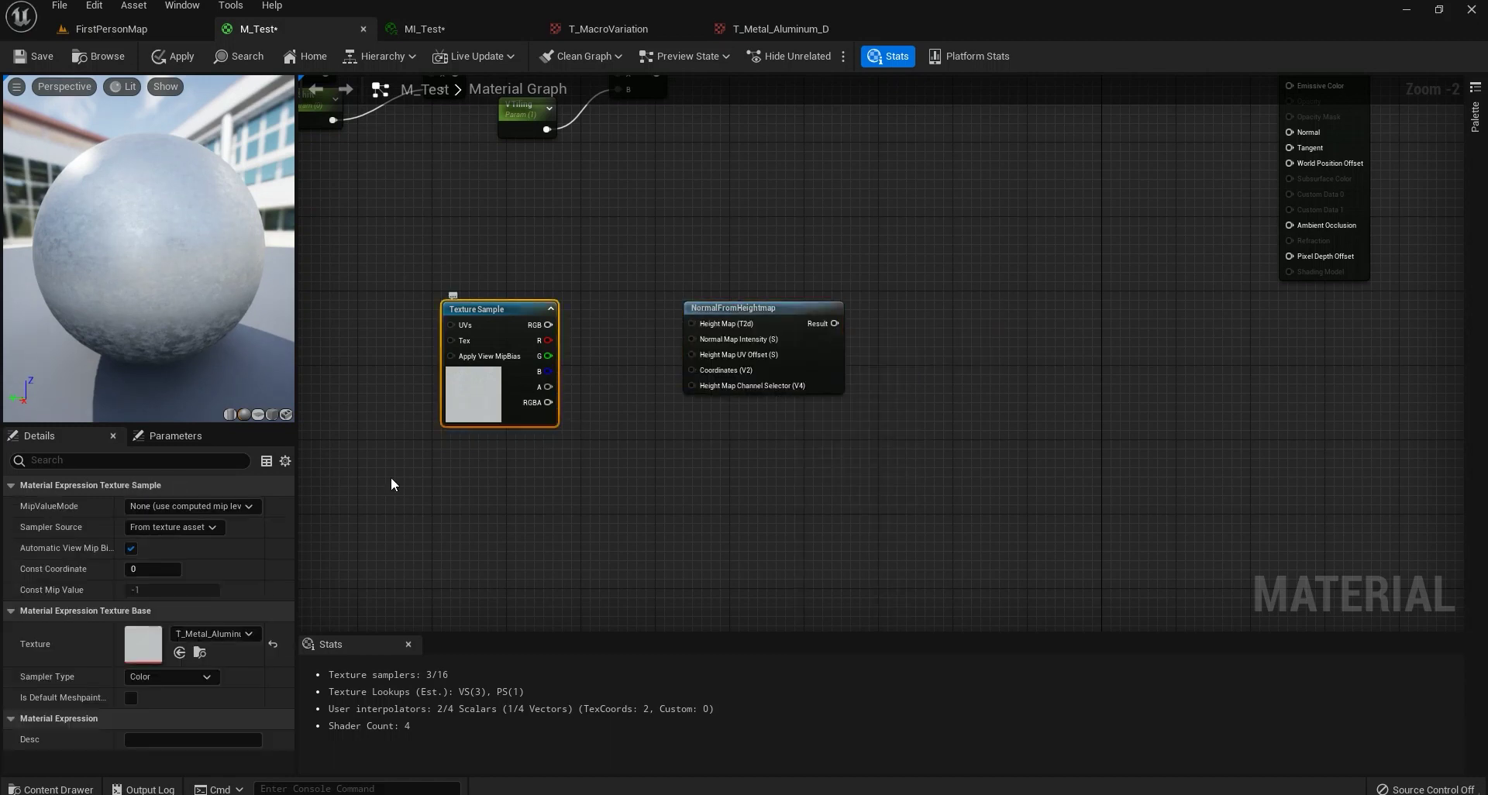
pyautogui.doubleClick(145, 646)
pyautogui.click(359, 36)
pyautogui.moveTo(549, 324); pyautogui.dragTo(697, 324)
pyautogui.moveTo(548, 325); pyautogui.dragTo(702, 323)
# Convert the copied texture sample to a texture object and back to a texture sample.
pyautogui.rightClick(496, 318)
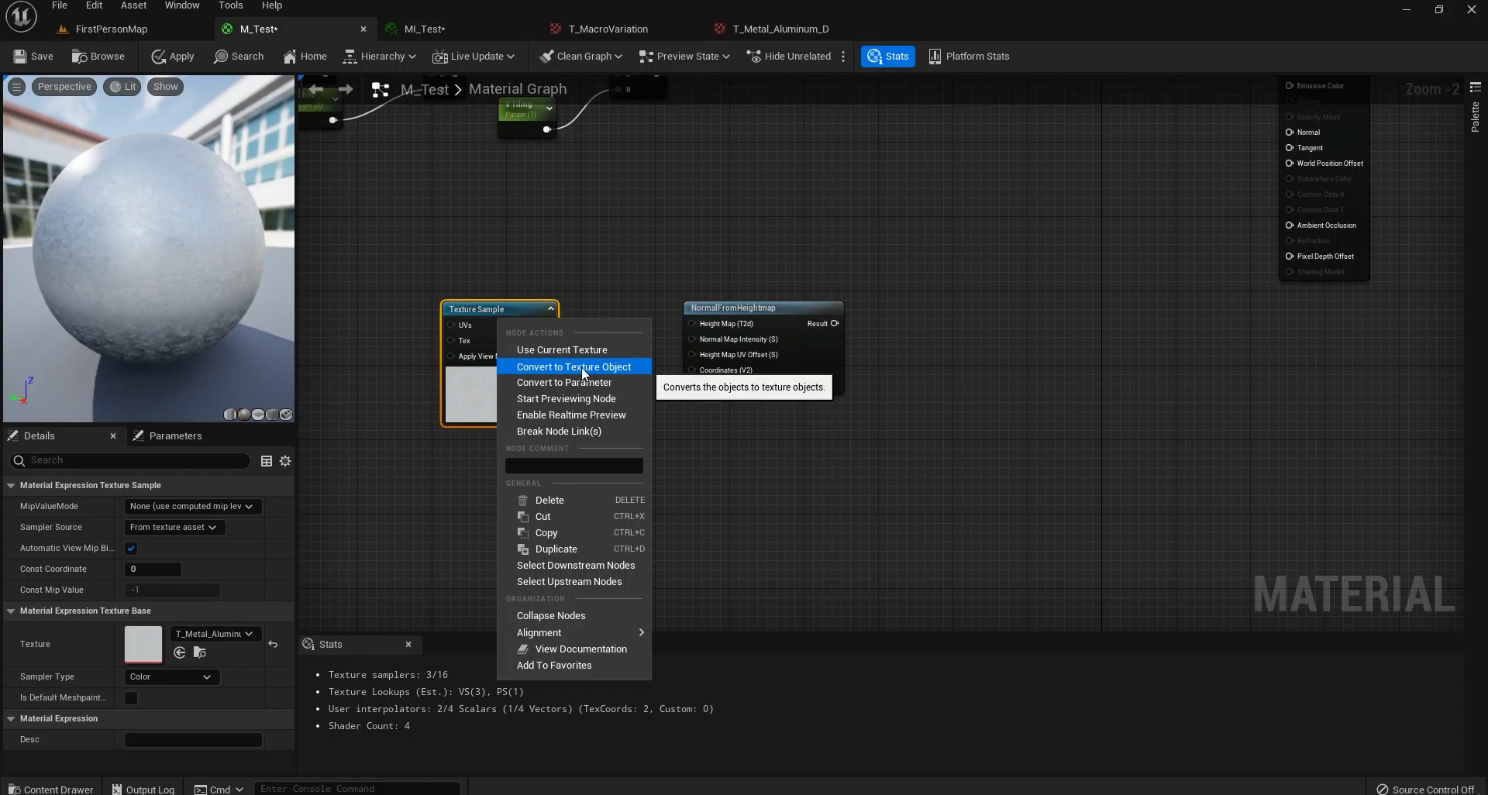
pyautogui.click(603, 367)
pyautogui.rightClick(469, 324)
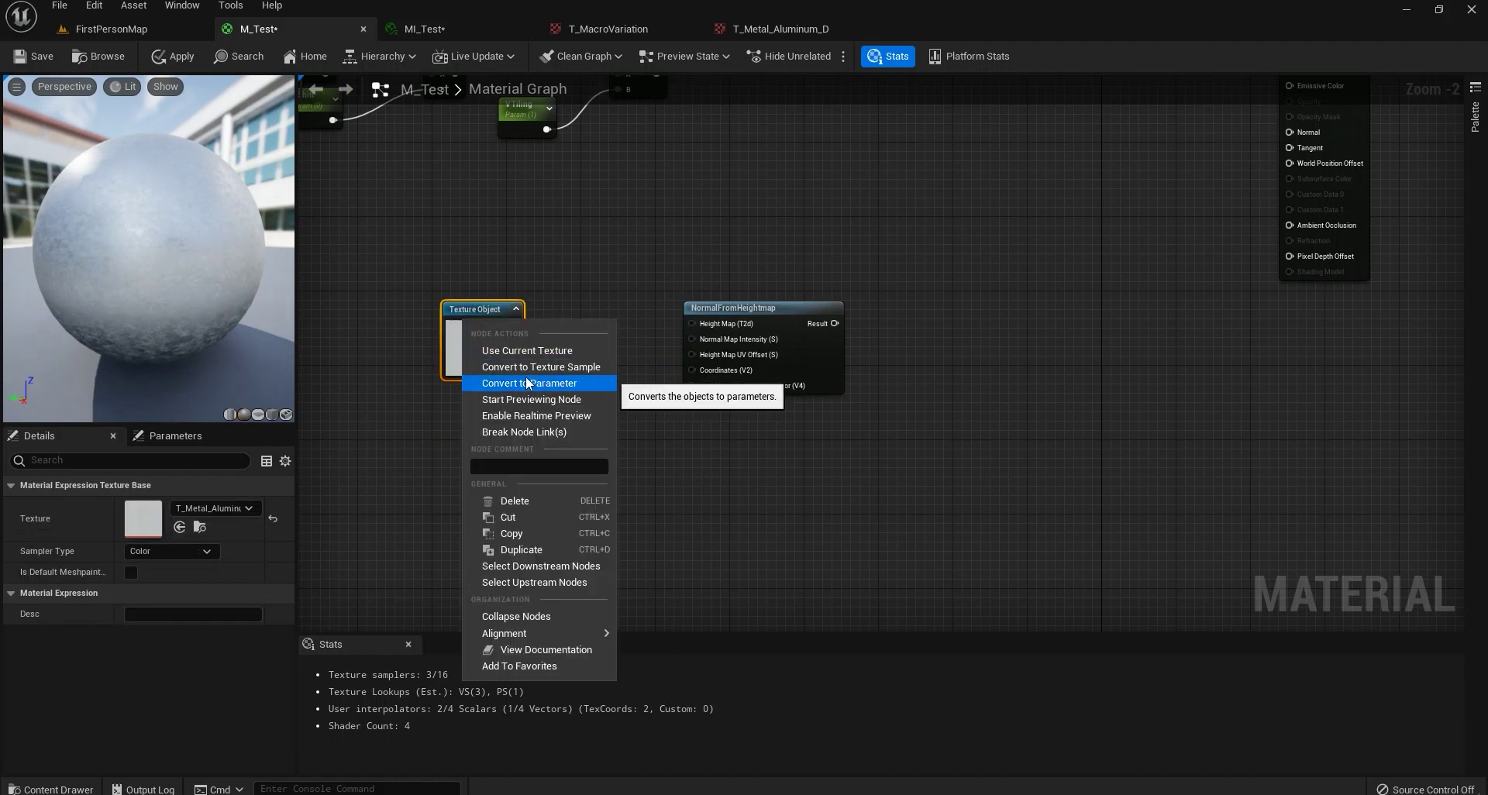
pyautogui.click(563, 369)
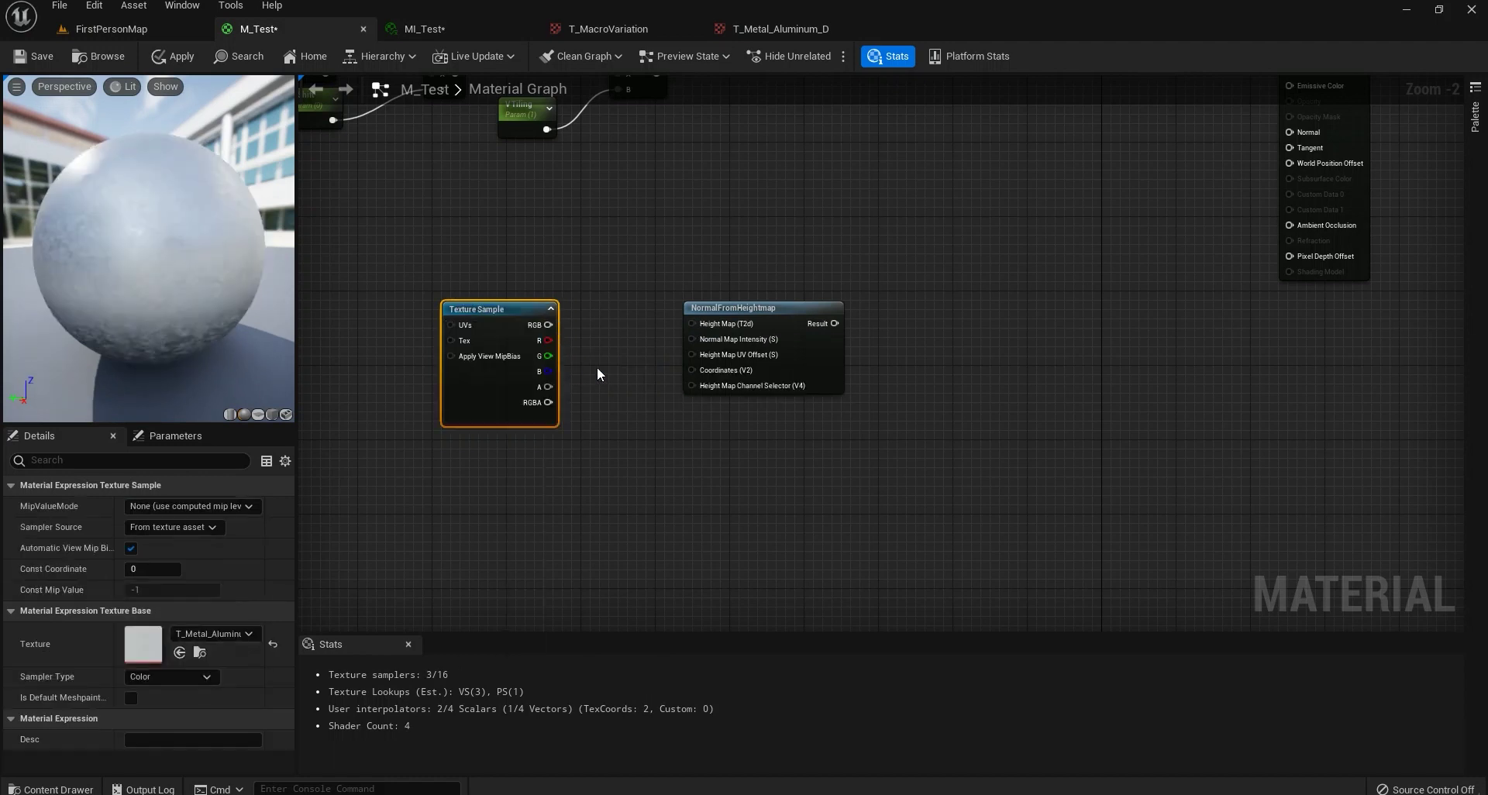
# Convert the copied texture sample to a texture object and connect it to the NormalFromHeightmap node's Height Map input.
pyautogui.rightClick(518, 329)
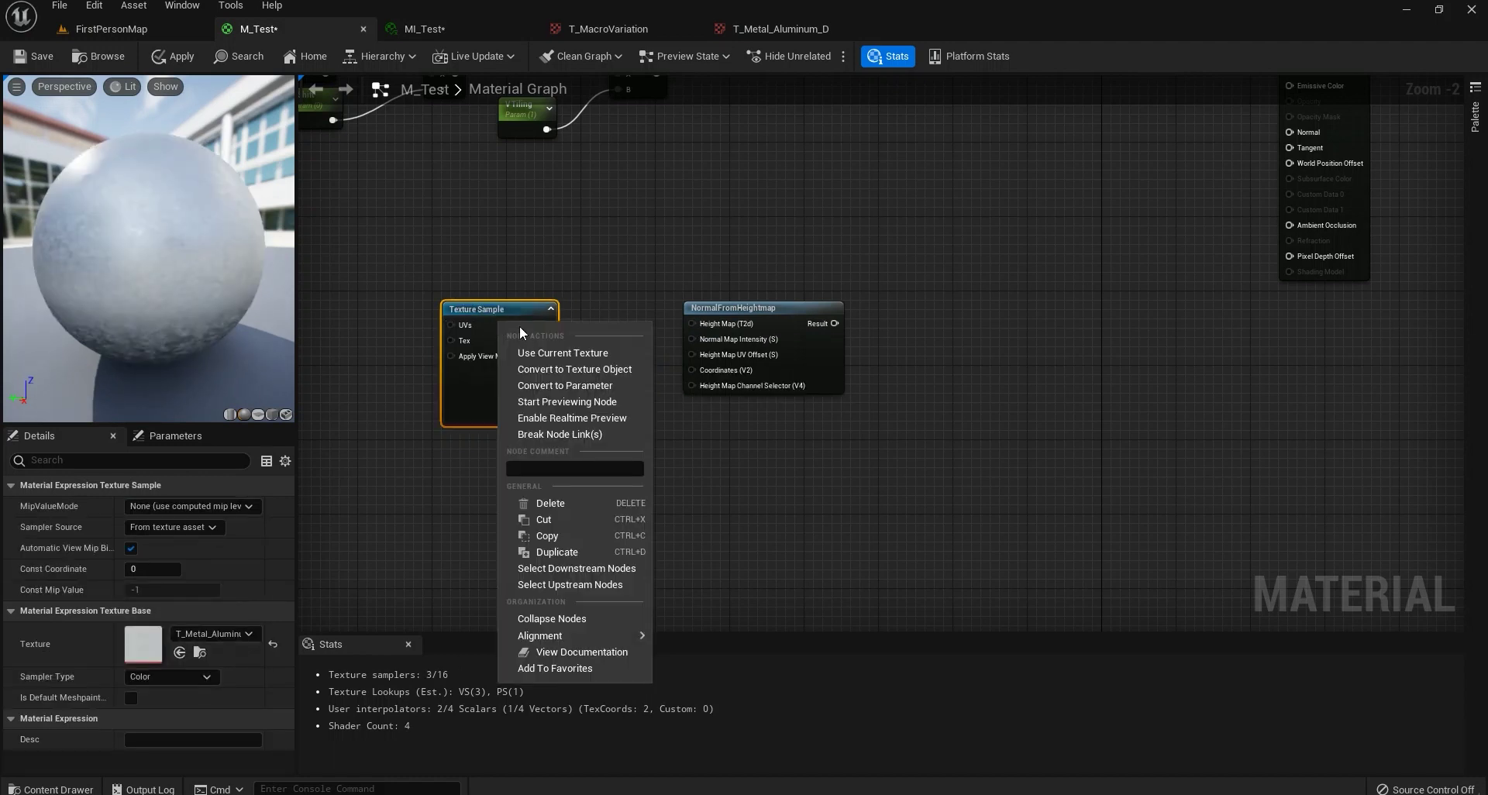
pyautogui.click(577, 369)
pyautogui.moveTo(514, 322); pyautogui.dragTo(691, 325)
pyautogui.moveTo(696, 267); pyautogui.dragTo(564, 411, button='right')
pyautogui.moveTo(623, 455); pyautogui.dragTo(752, 369)
pyautogui.moveTo(833, 321); pyautogui.dragTo(934, 284, button='right')
pyautogui.click(764, 415)
pyautogui.scroll(1, 807, 373)
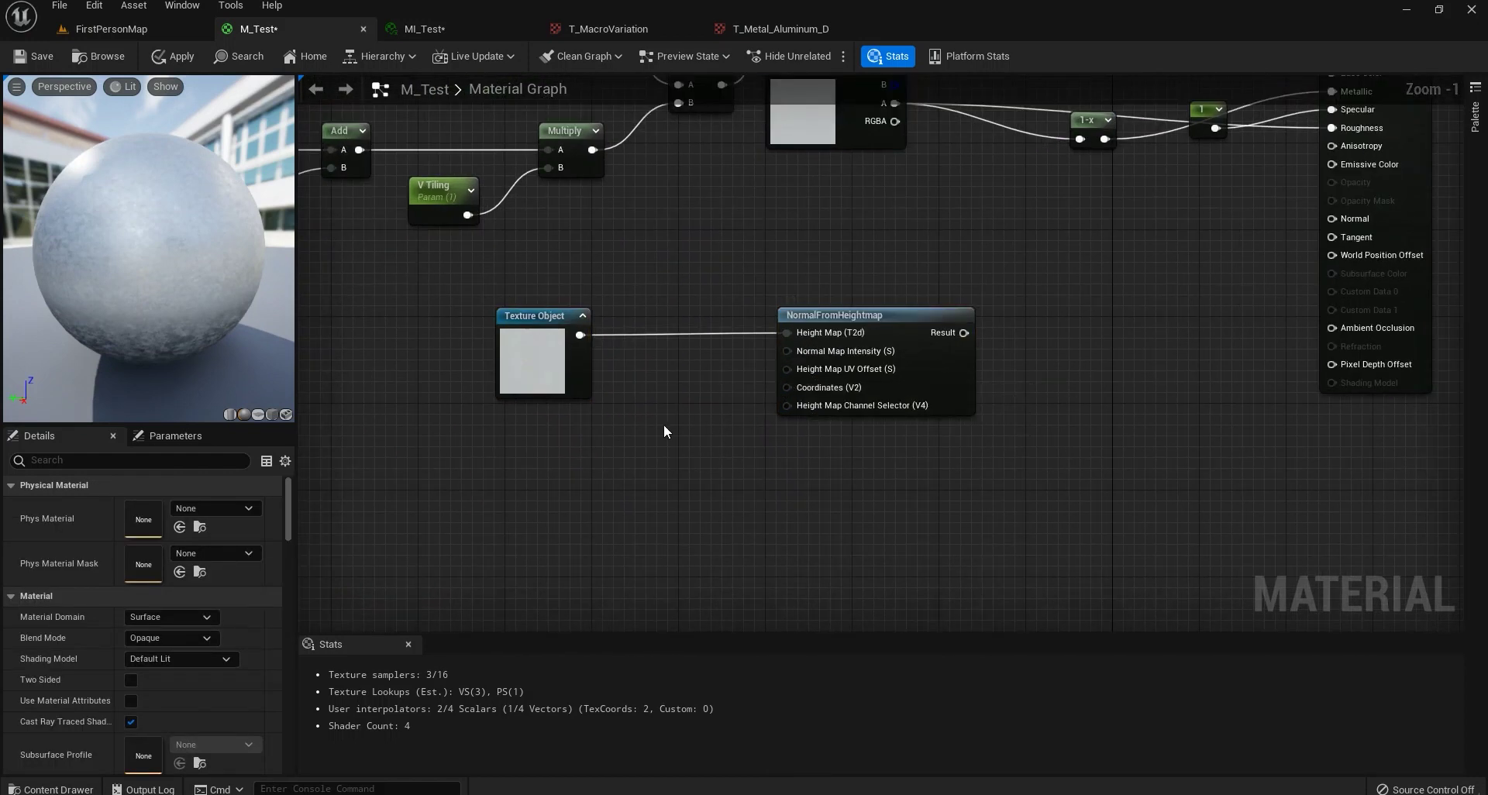
# Add a scalar parameter named "Normal intensity" below the link between the texture object and NormalFromHeightmap.
pyautogui.click(667, 400)
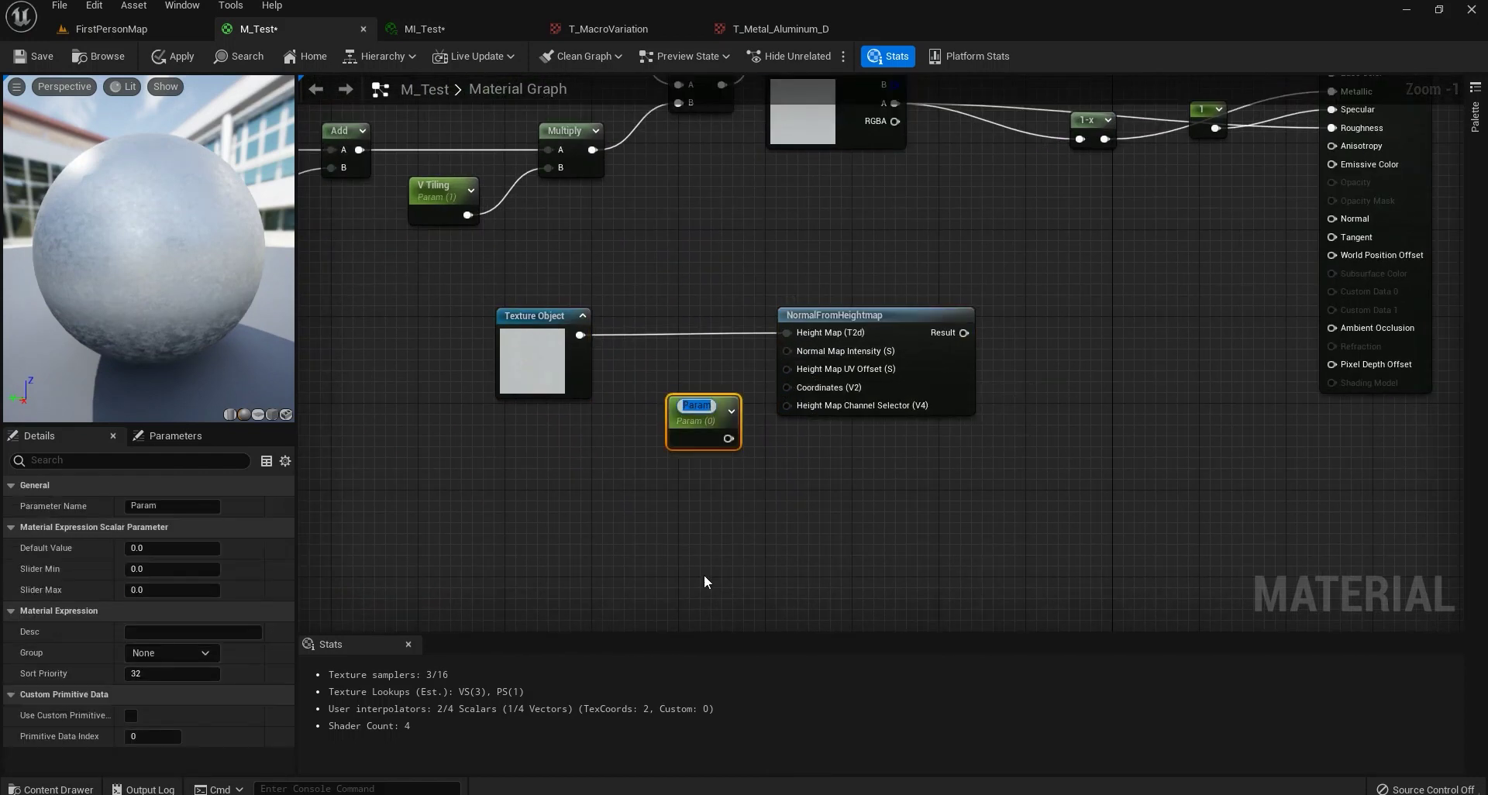
pyautogui.write('Normal')
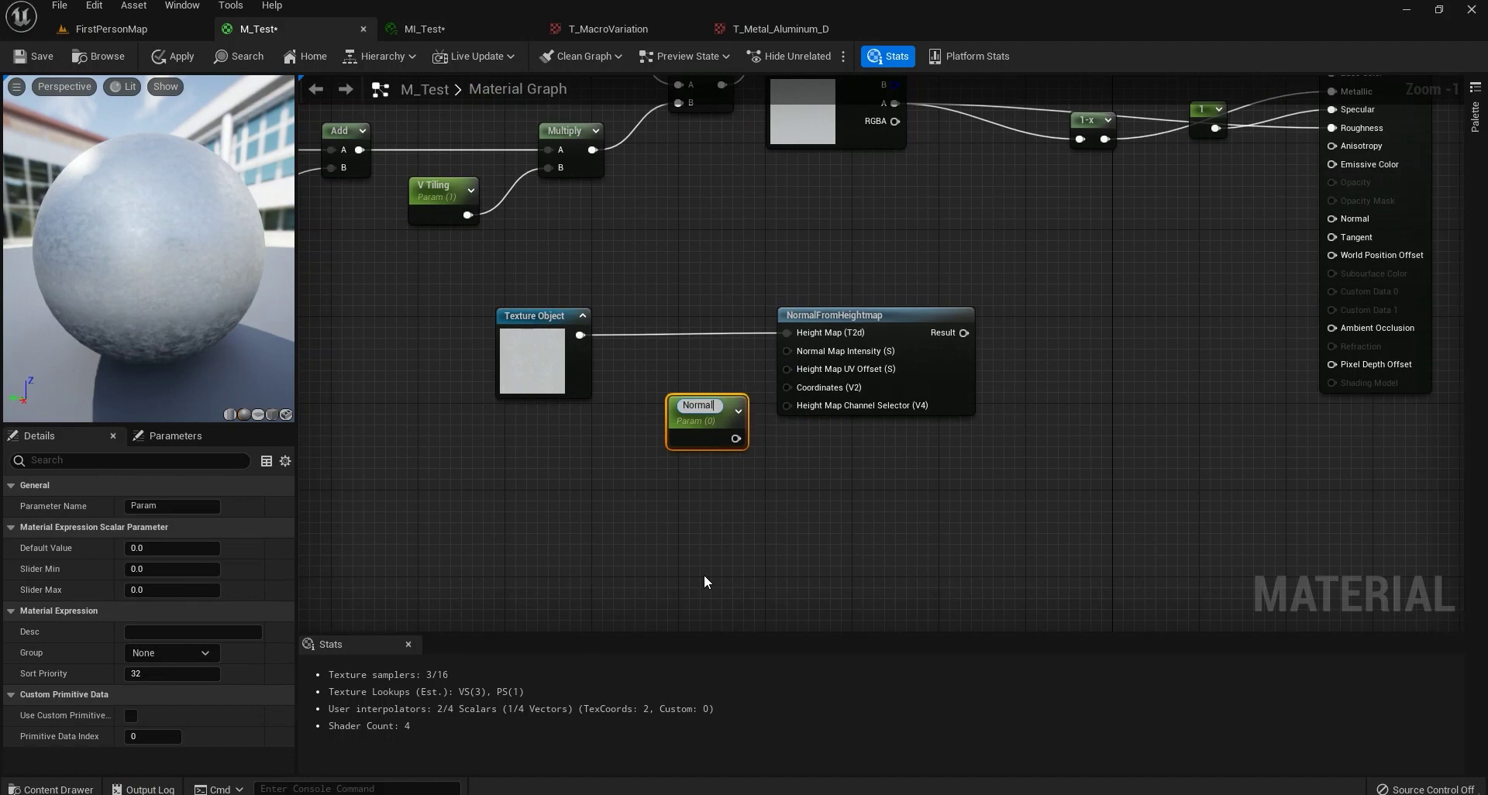
pyautogui.write(' int')
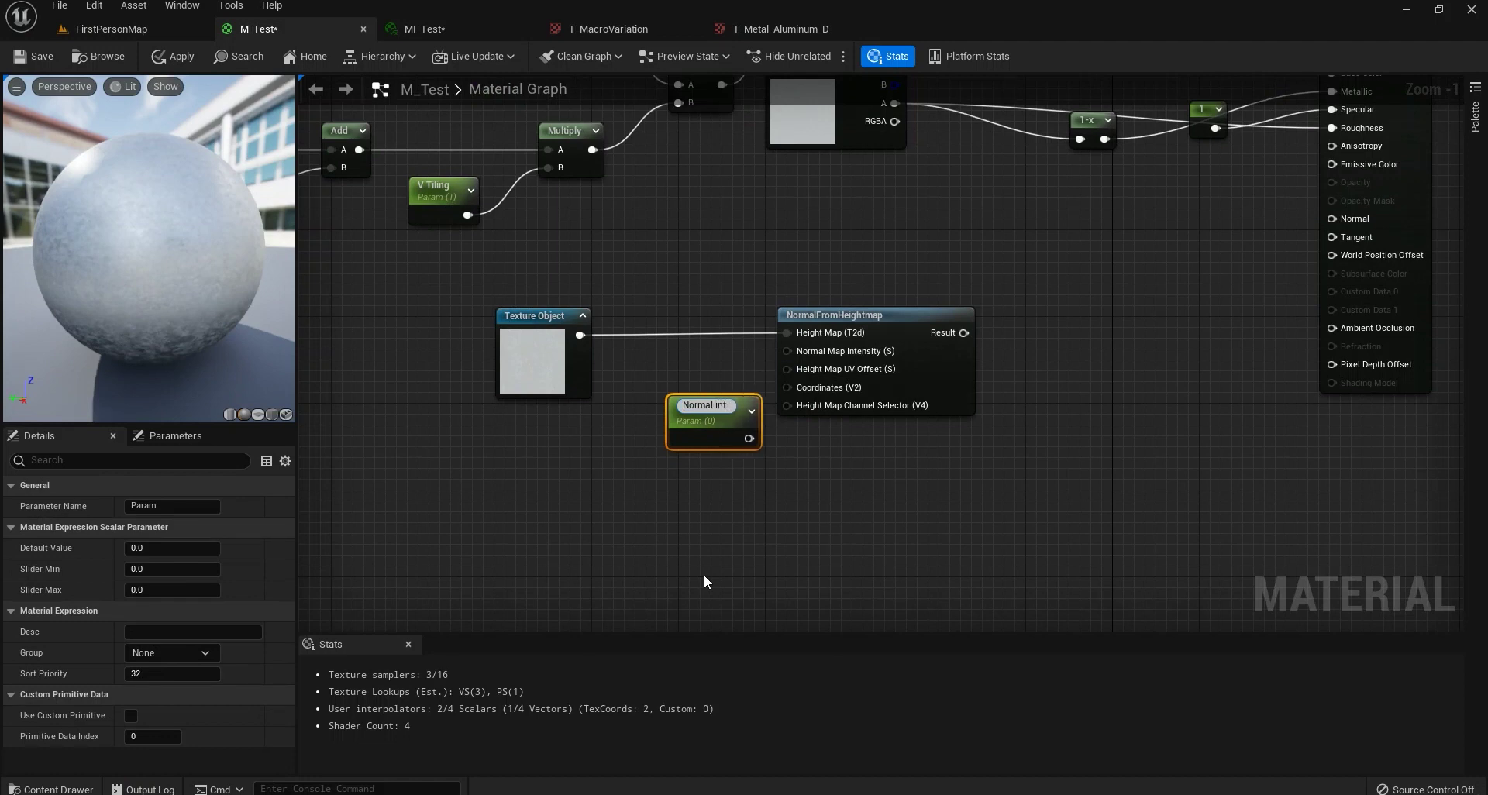
pyautogui.write('ensity')
pyautogui.press('Return')
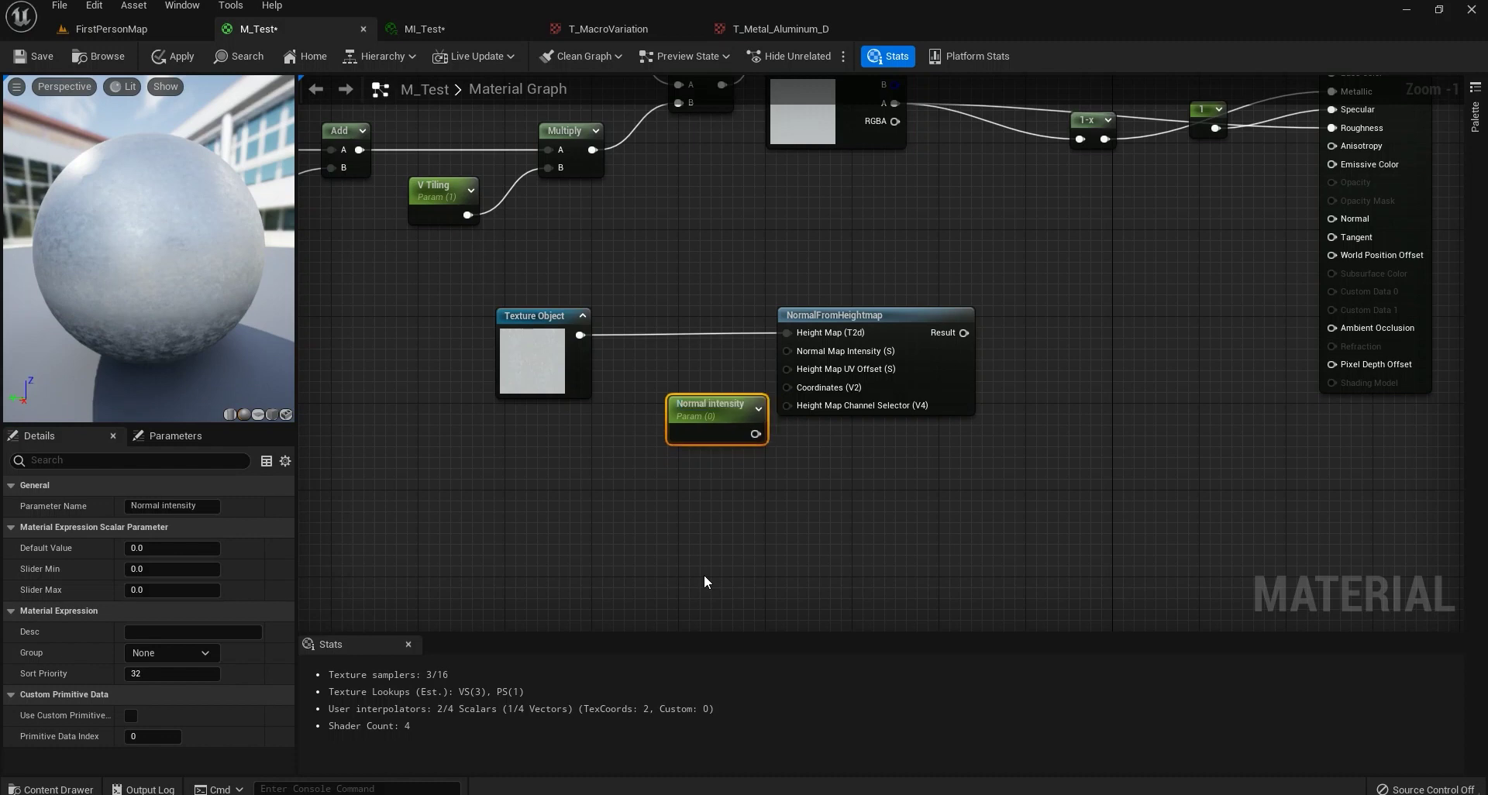
# Connect the Normal intensity parameter to the Normal Map Intensity input and set its default value to 1.
pyautogui.moveTo(755, 434); pyautogui.dragTo(788, 351)
pyautogui.click(172, 548)
pyautogui.write('1')
pyautogui.press('Return')
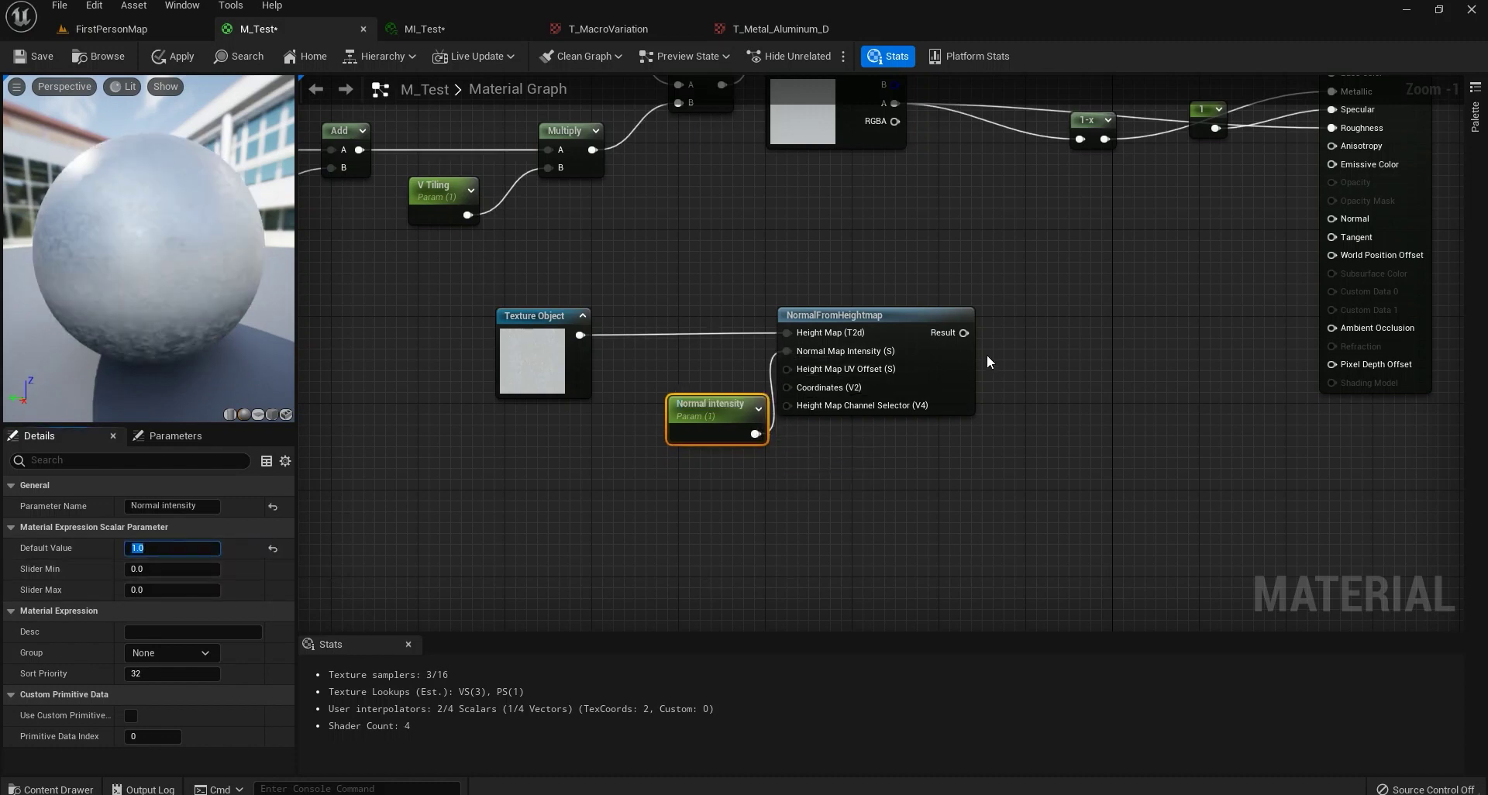
# Connect the NormalFromHeightmap result to the material's Normal input, apply the material and inspect the floor in FirstPersonMap.
pyautogui.moveTo(964, 333); pyautogui.dragTo(1331, 218)
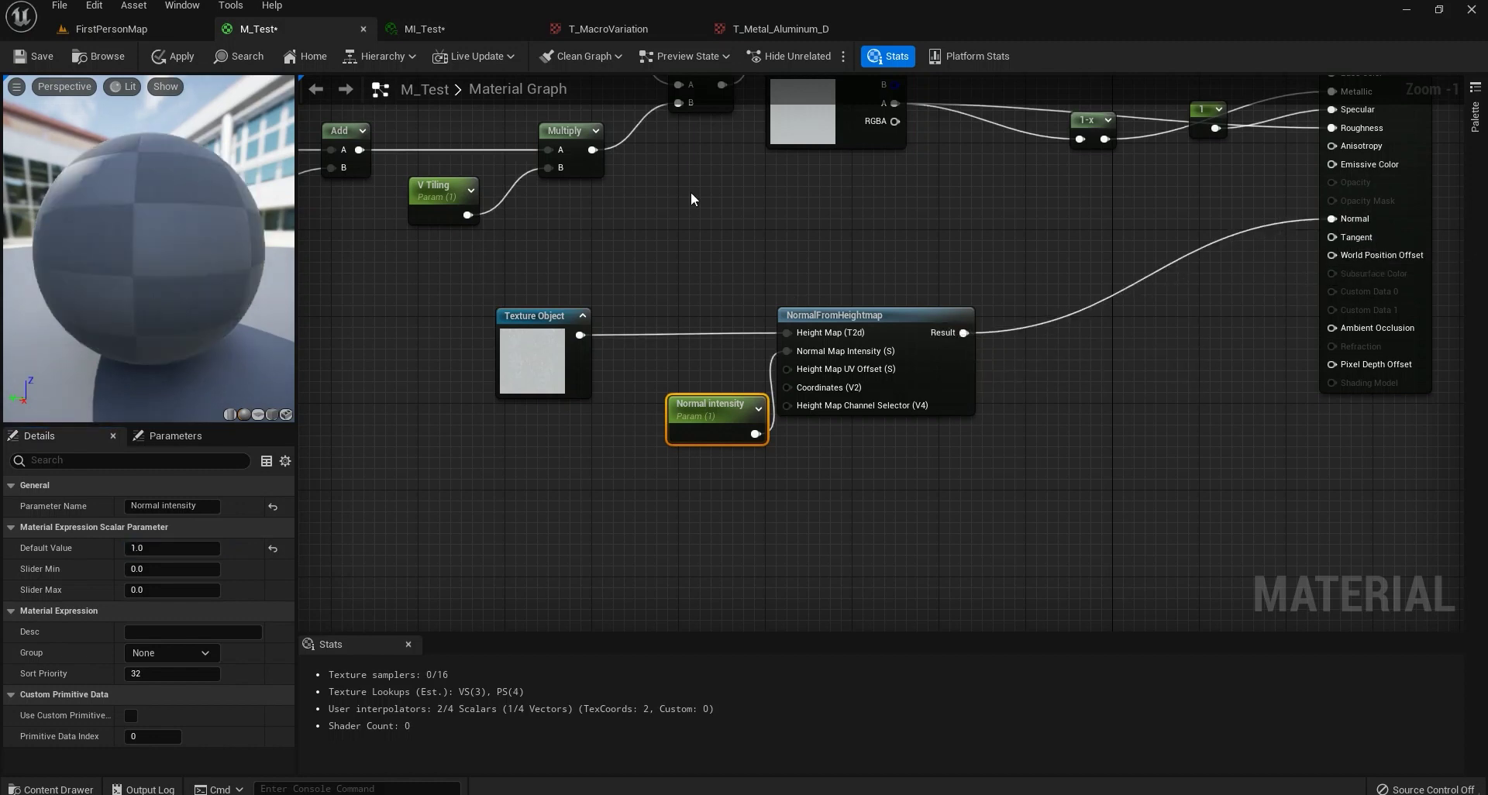
pyautogui.click(194, 57)
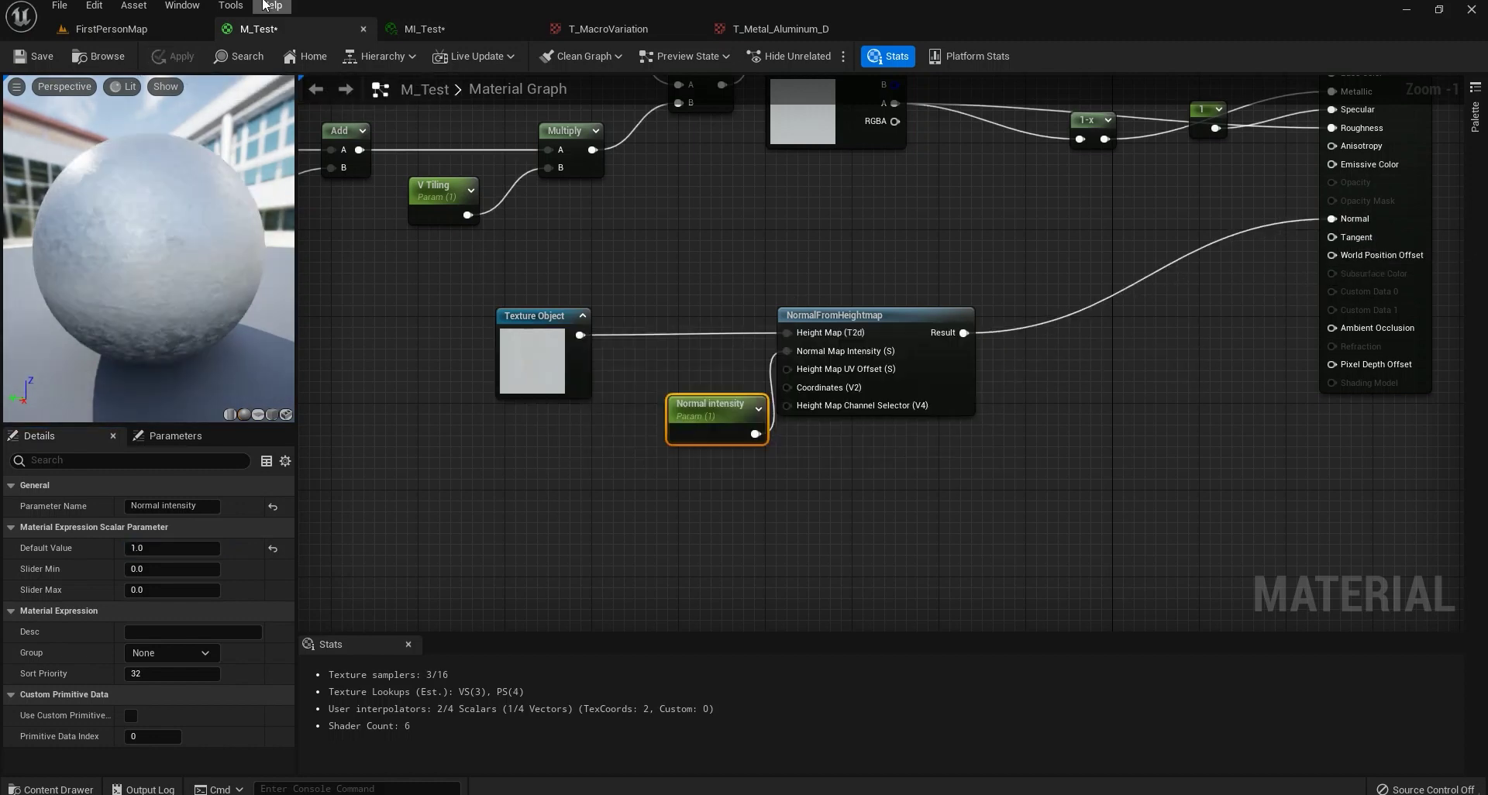
pyautogui.click(116, 29)
pyautogui.moveTo(558, 336); pyautogui.dragTo(868, 363, button='right')
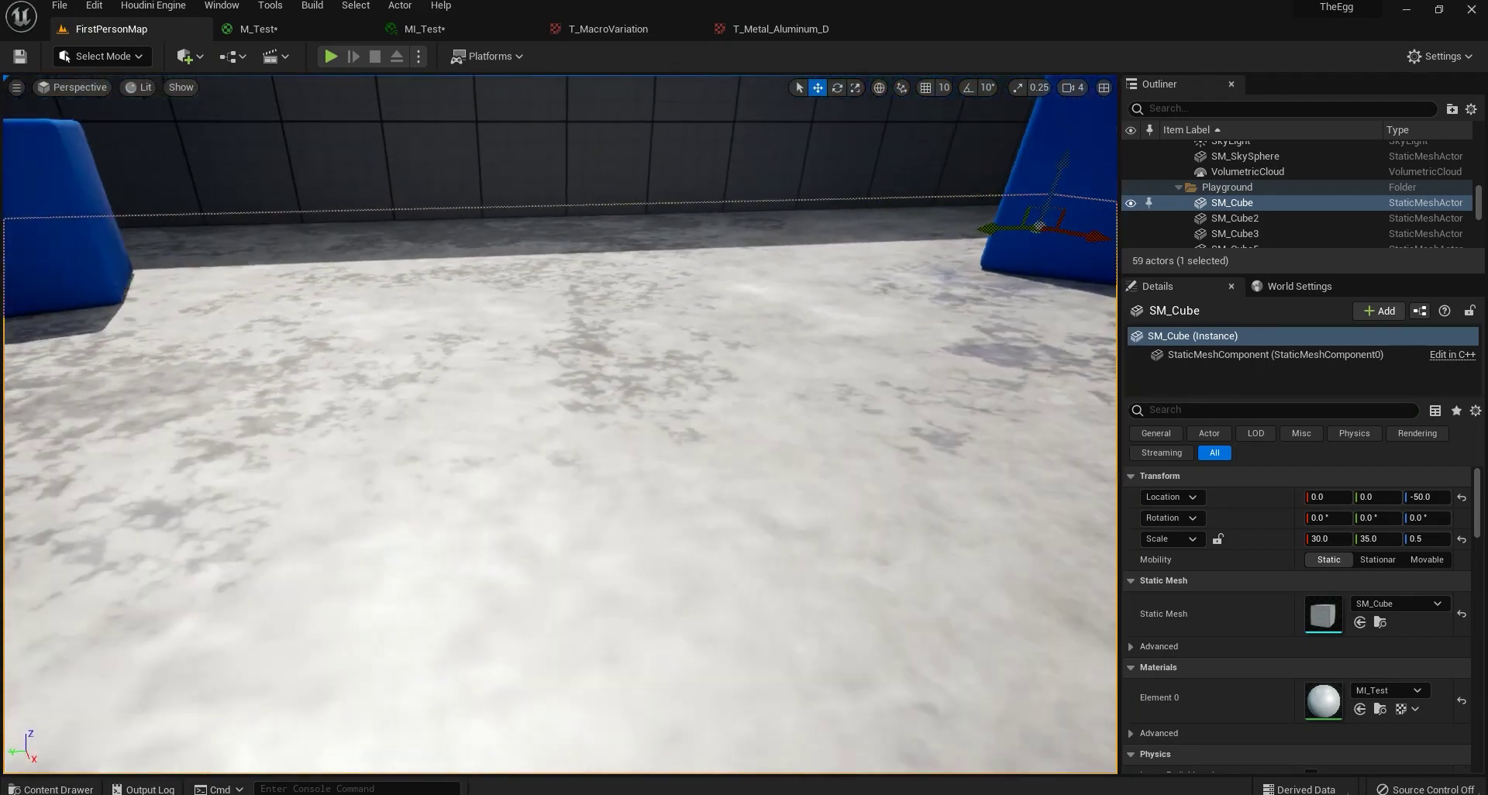
pyautogui.moveTo(583, 245); pyautogui.dragTo(504, 246, button='right')
# Disconnect Normal intensity from NormalFromHeightmap in M_Test, apply the material and compare the surfaces in FirstPersonMap.
pyautogui.click(275, 36)
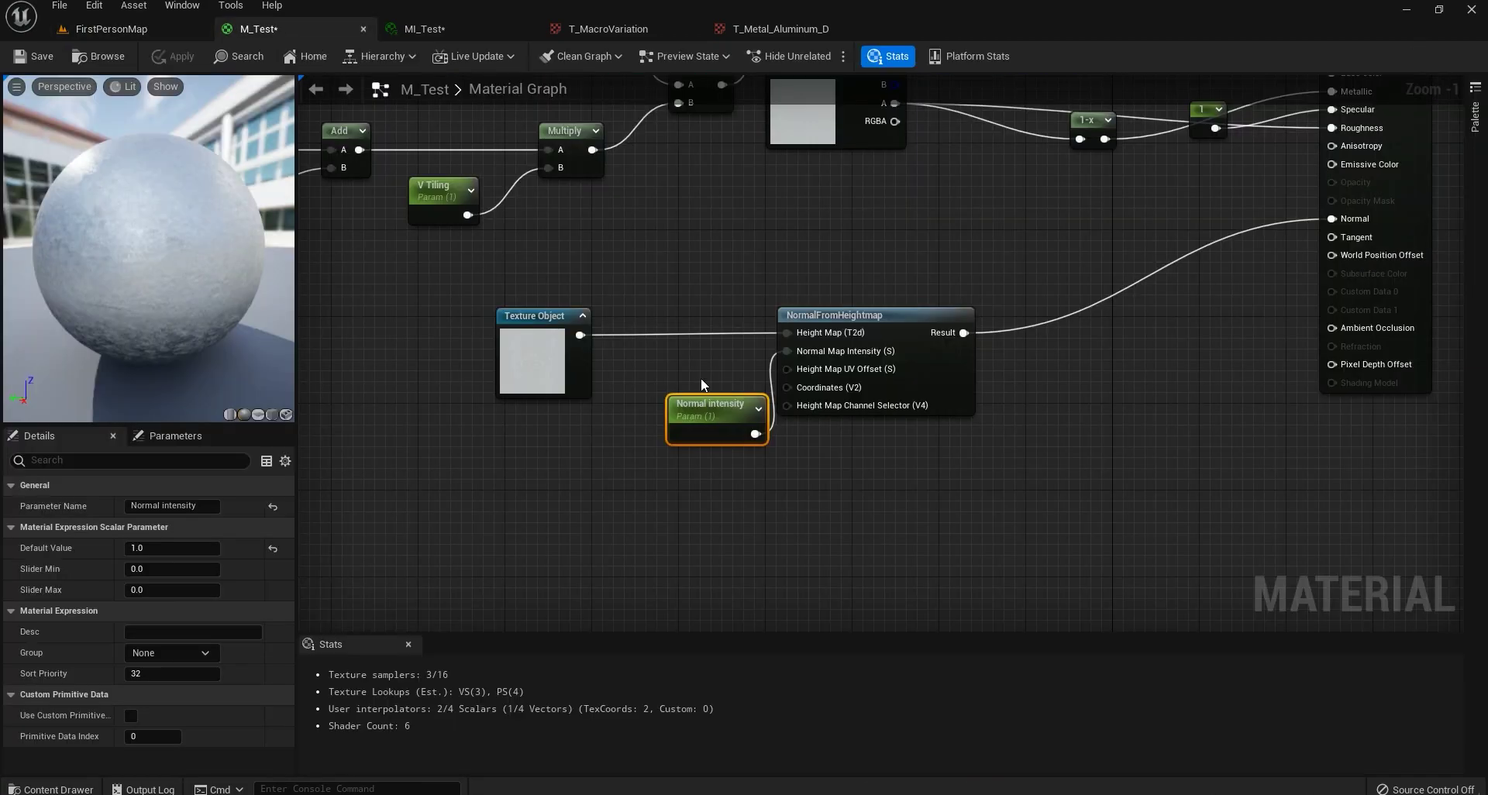
pyautogui.keyDown('alt'); pyautogui.click(792, 355); pyautogui.keyUp('alt')
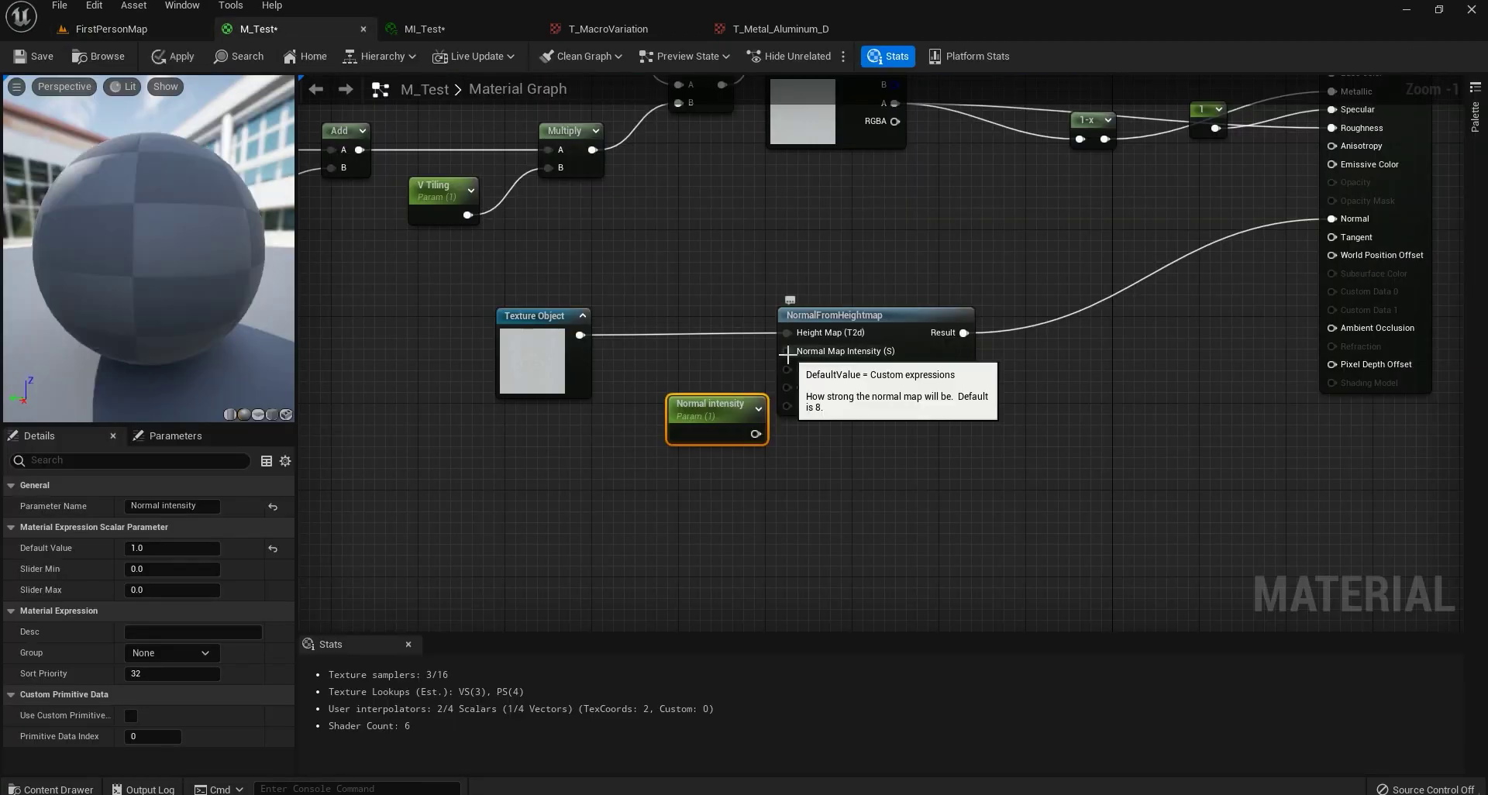
pyautogui.click(174, 57)
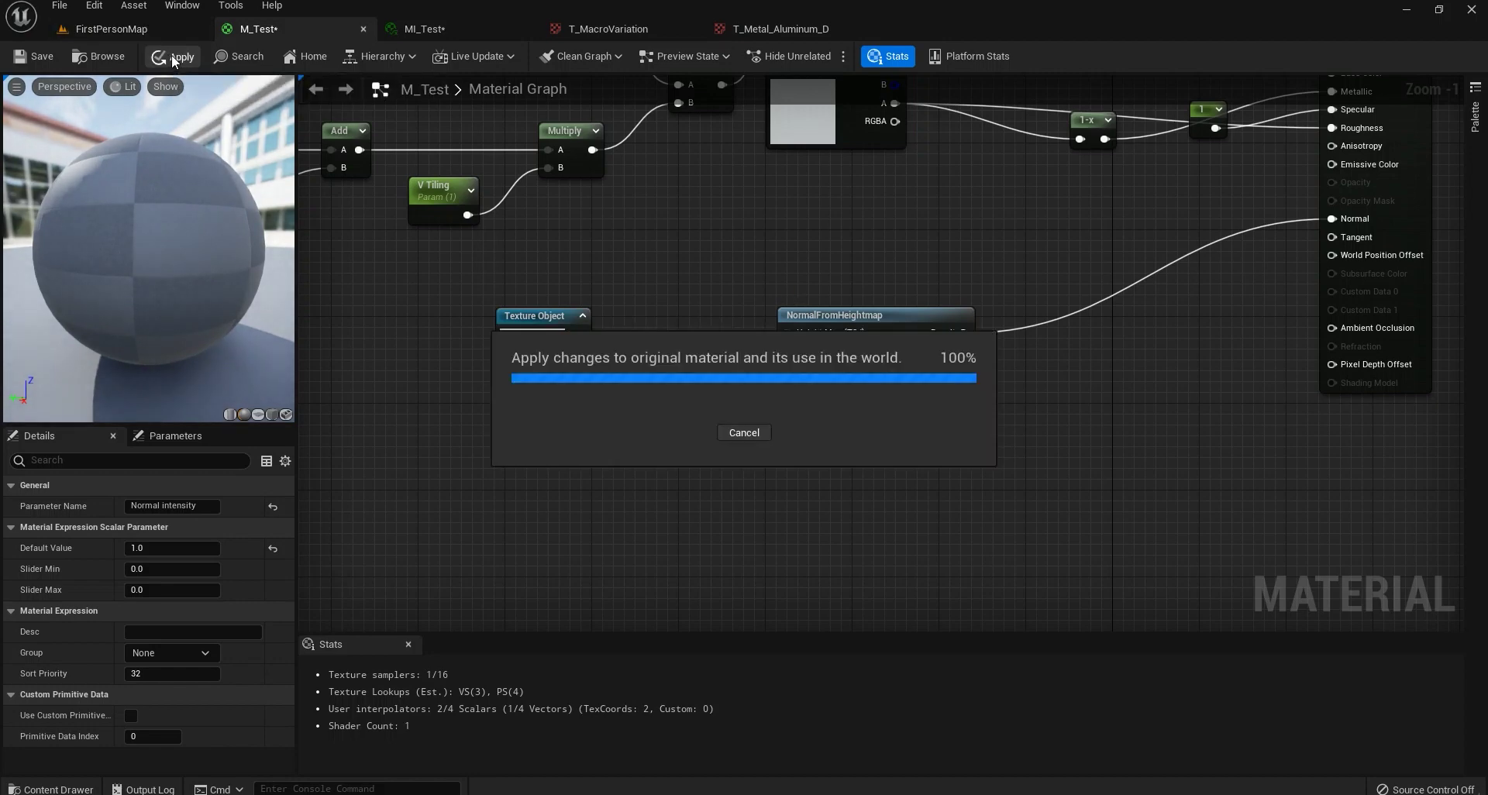
pyautogui.click(137, 30)
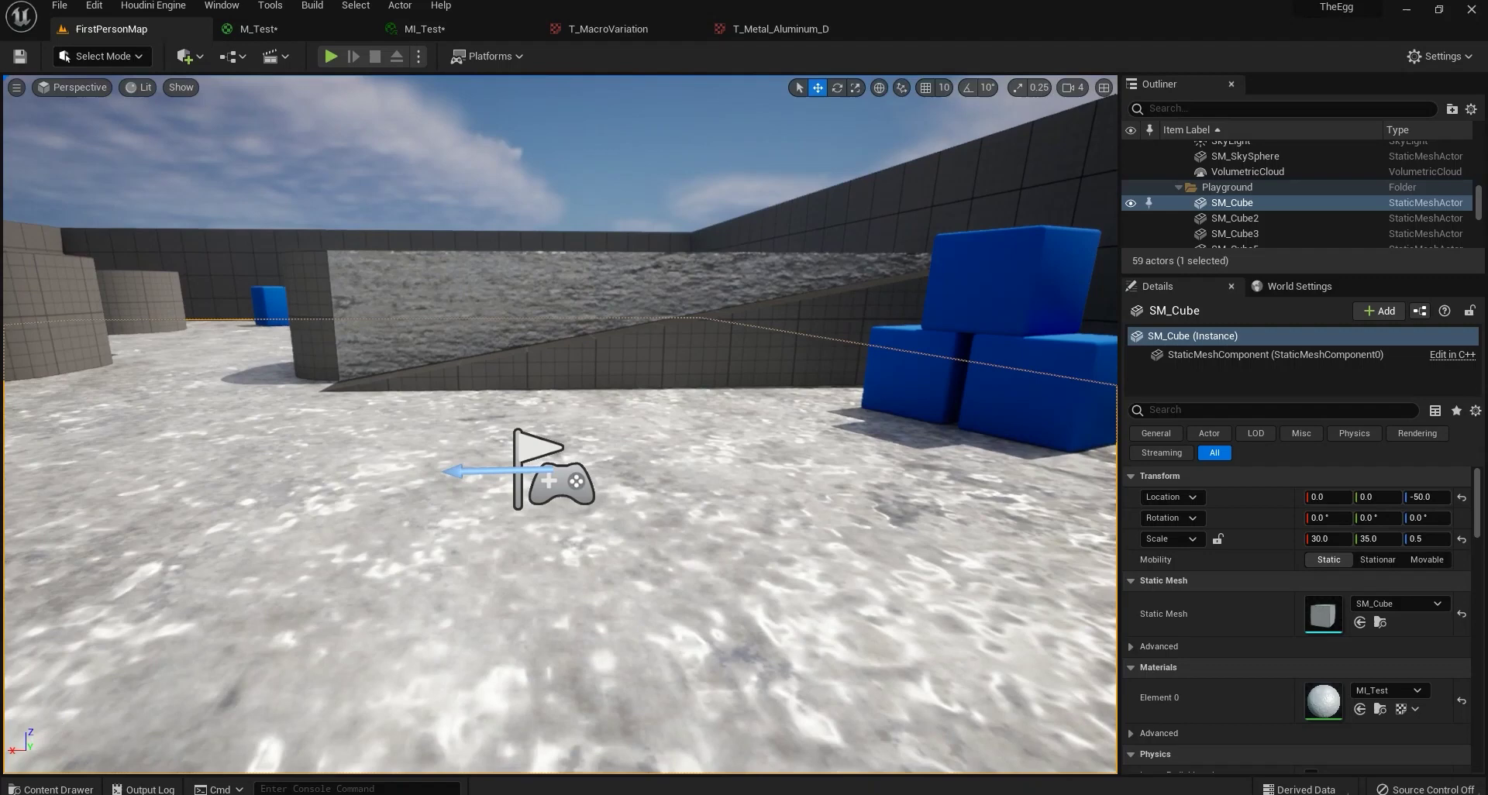
pyautogui.moveTo(558, 419); pyautogui.dragTo(547, 519, button='right')
# Reconnect Normal intensity to the Normal Map Intensity input in M_Test and place the parameter directly below the texture object.
pyautogui.click(254, 30)
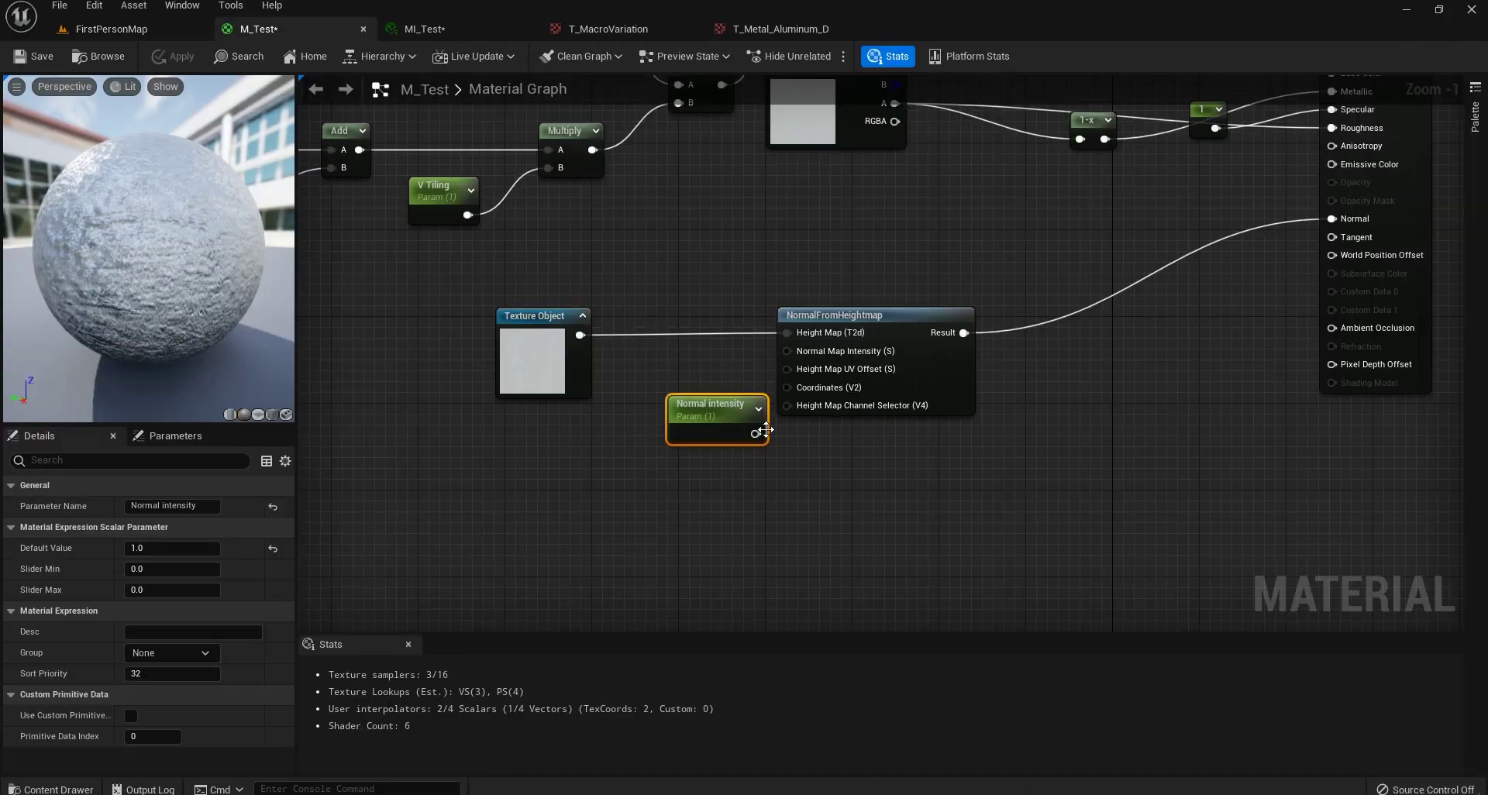
pyautogui.moveTo(755, 434); pyautogui.dragTo(796, 351)
pyautogui.moveTo(705, 406); pyautogui.dragTo(550, 416)
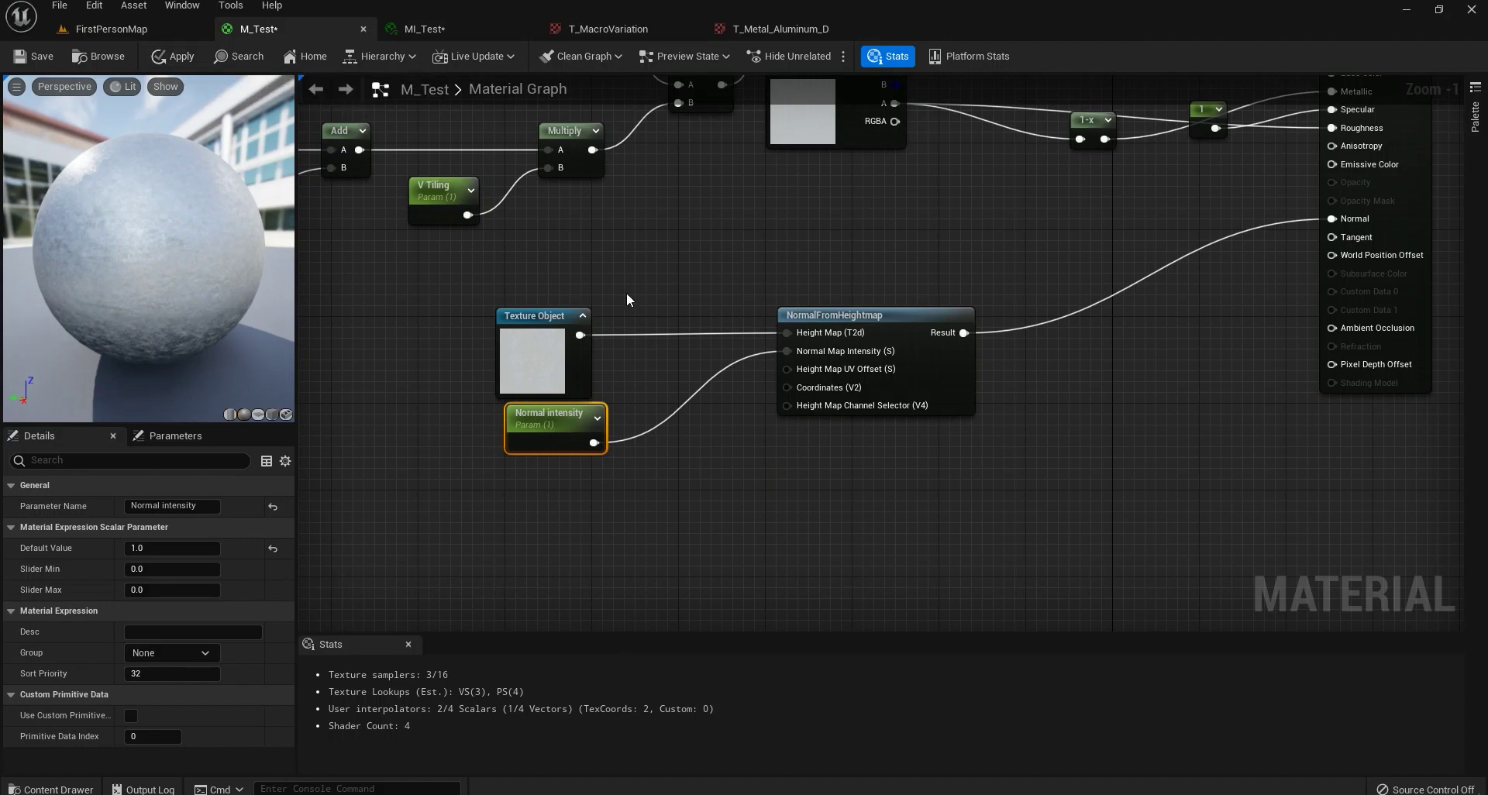
# Examine the floor material in FirstPersonMap from close up.
pyautogui.click(111, 29)
pyautogui.moveTo(802, 428); pyautogui.dragTo(802, 428, button='right')
pyautogui.moveTo(751, 560); pyautogui.dragTo(751, 560, button='right')
# Connect the Append output of the tiling nodes to NormalFromHeightmap's Coordinates input, apply M_Test and check the floor in FirstPersonMap.
pyautogui.click(259, 29)
pyautogui.moveTo(727, 222); pyautogui.dragTo(783, 321, button='right')
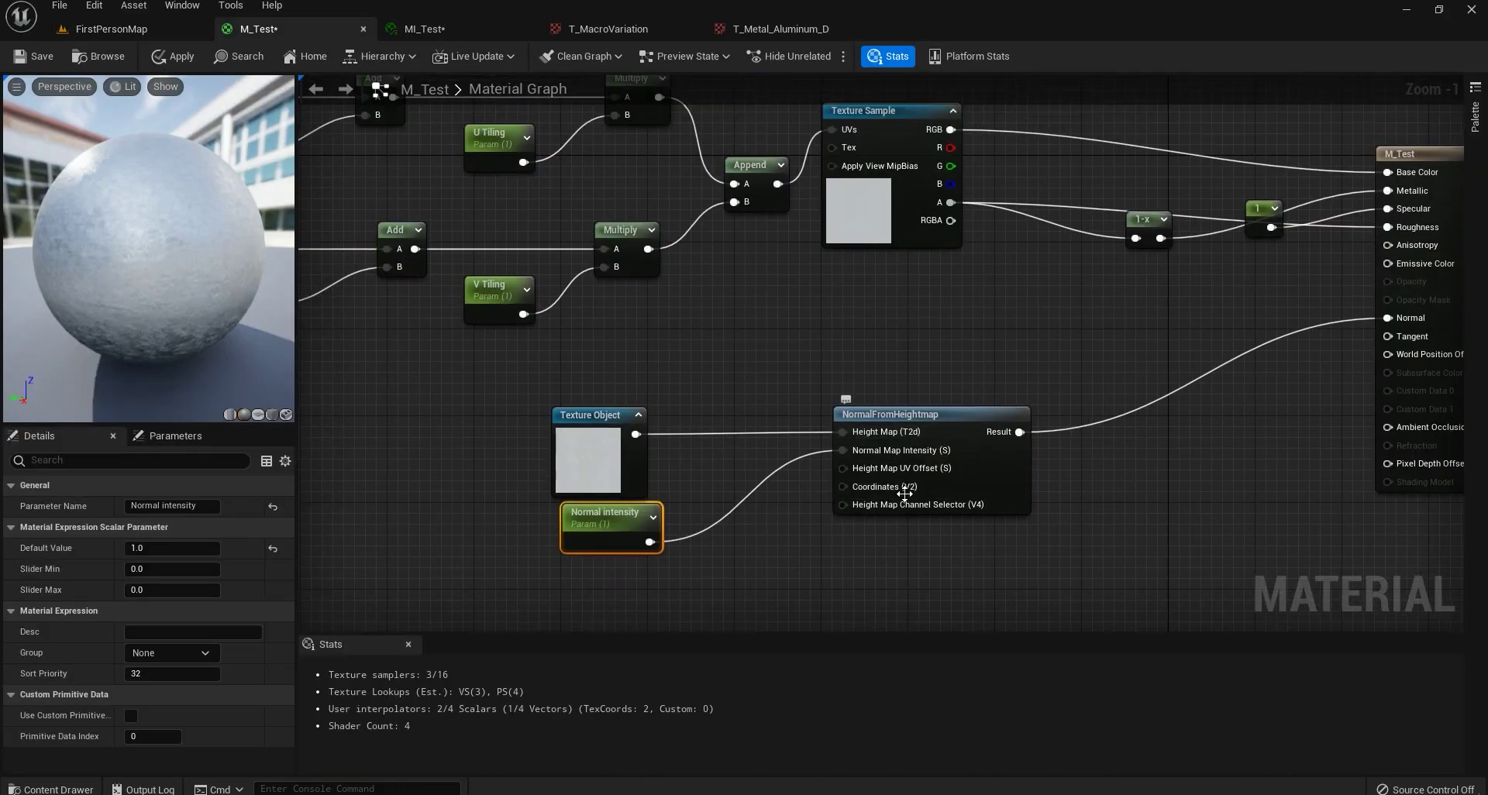
pyautogui.moveTo(637, 323); pyautogui.dragTo(797, 407, button='right')
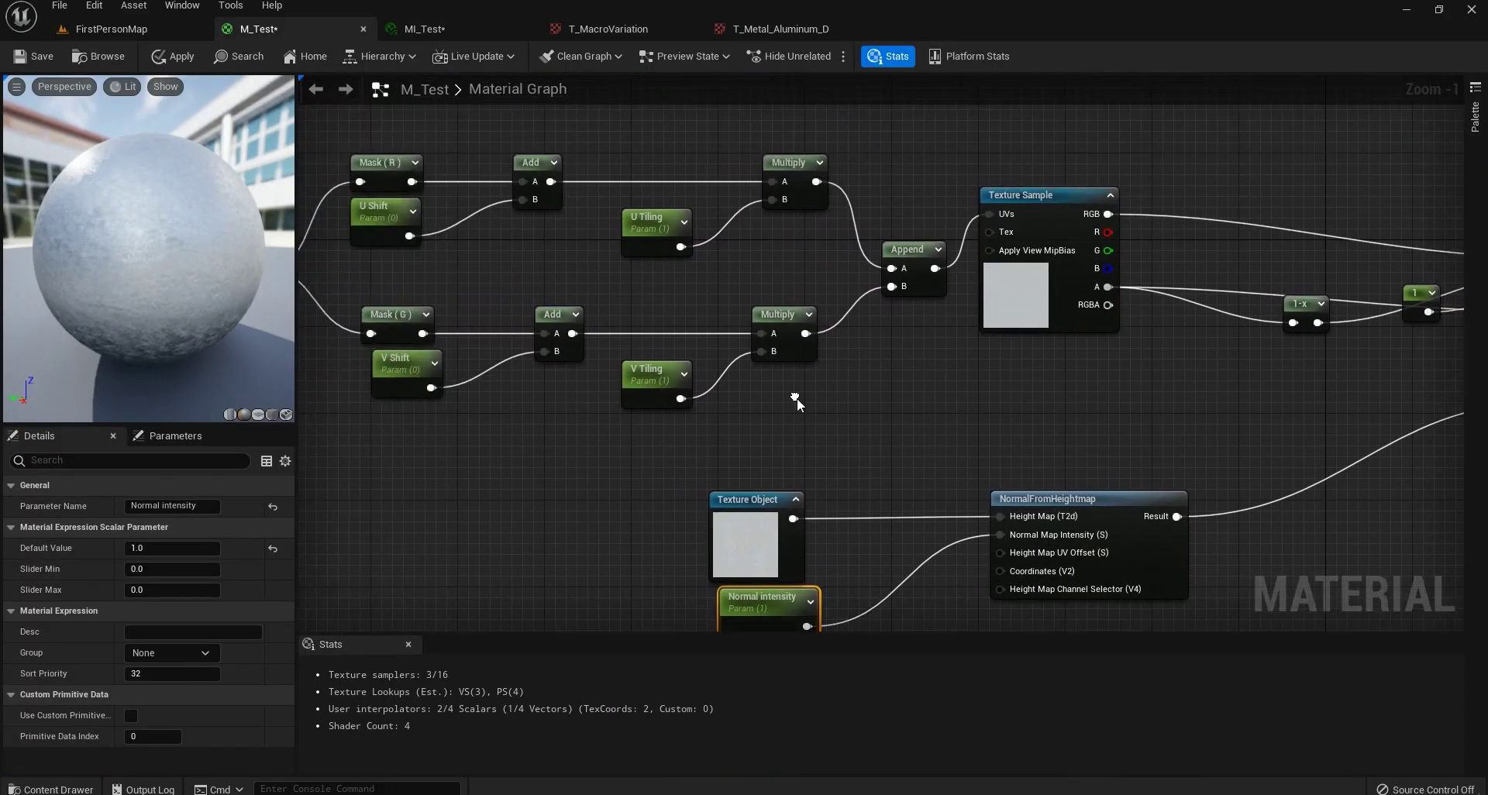
pyautogui.scroll(-1, 795, 399)
pyautogui.moveTo(856, 287); pyautogui.dragTo(1100, 295, button='right')
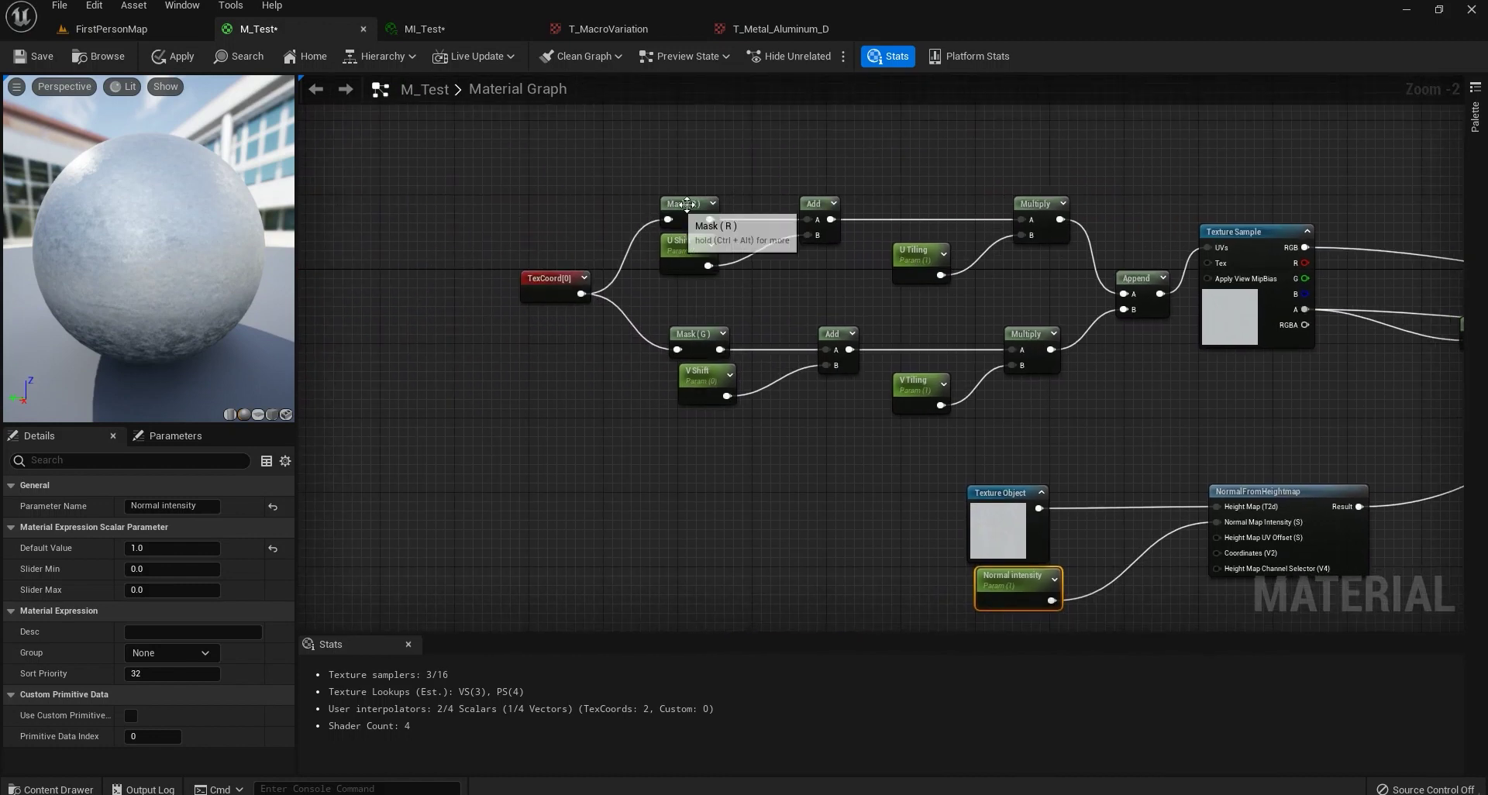
pyautogui.moveTo(979, 272); pyautogui.dragTo(717, 235, button='right')
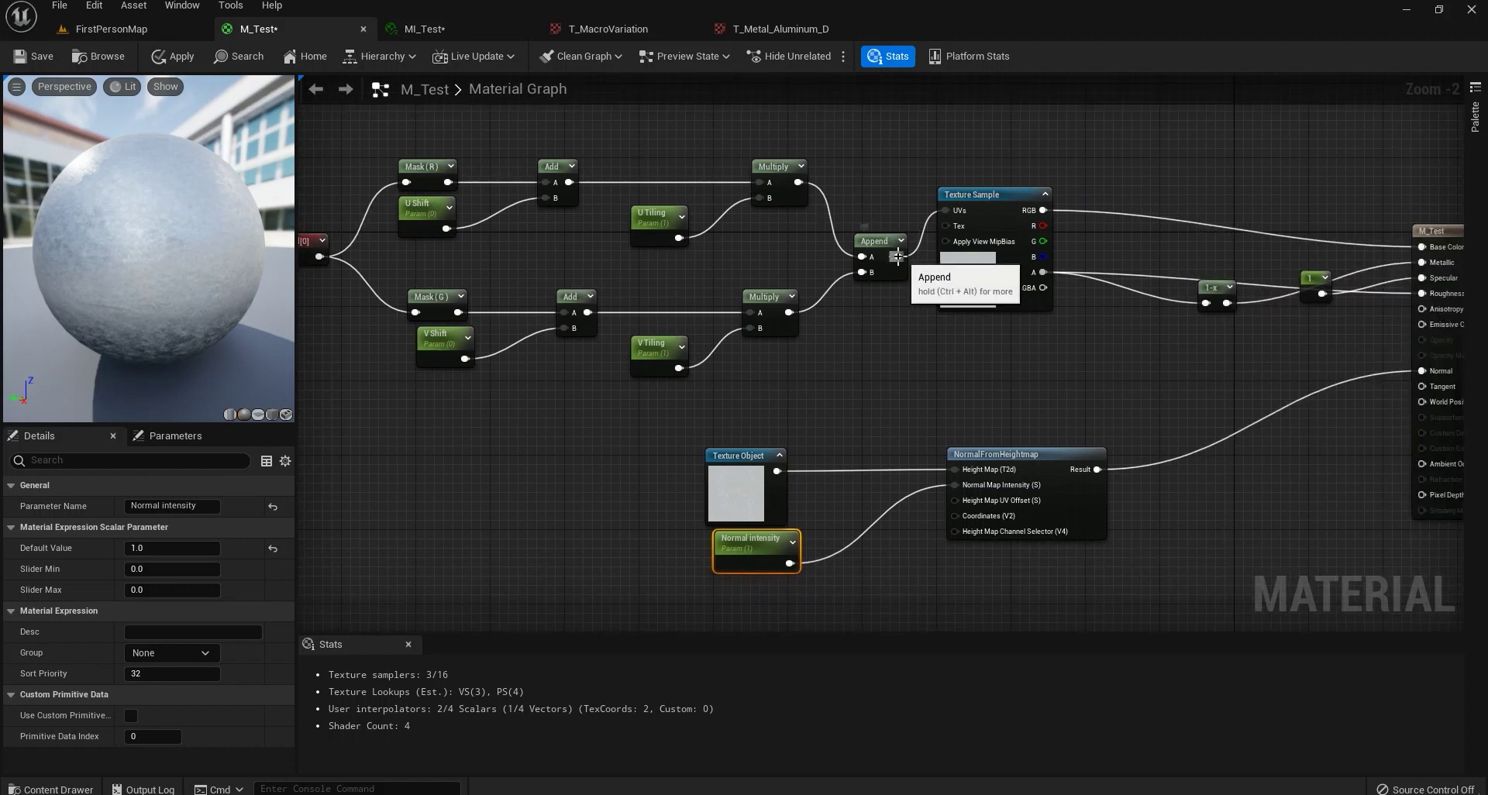
pyautogui.moveTo(899, 256); pyautogui.dragTo(960, 514)
pyautogui.click(193, 54)
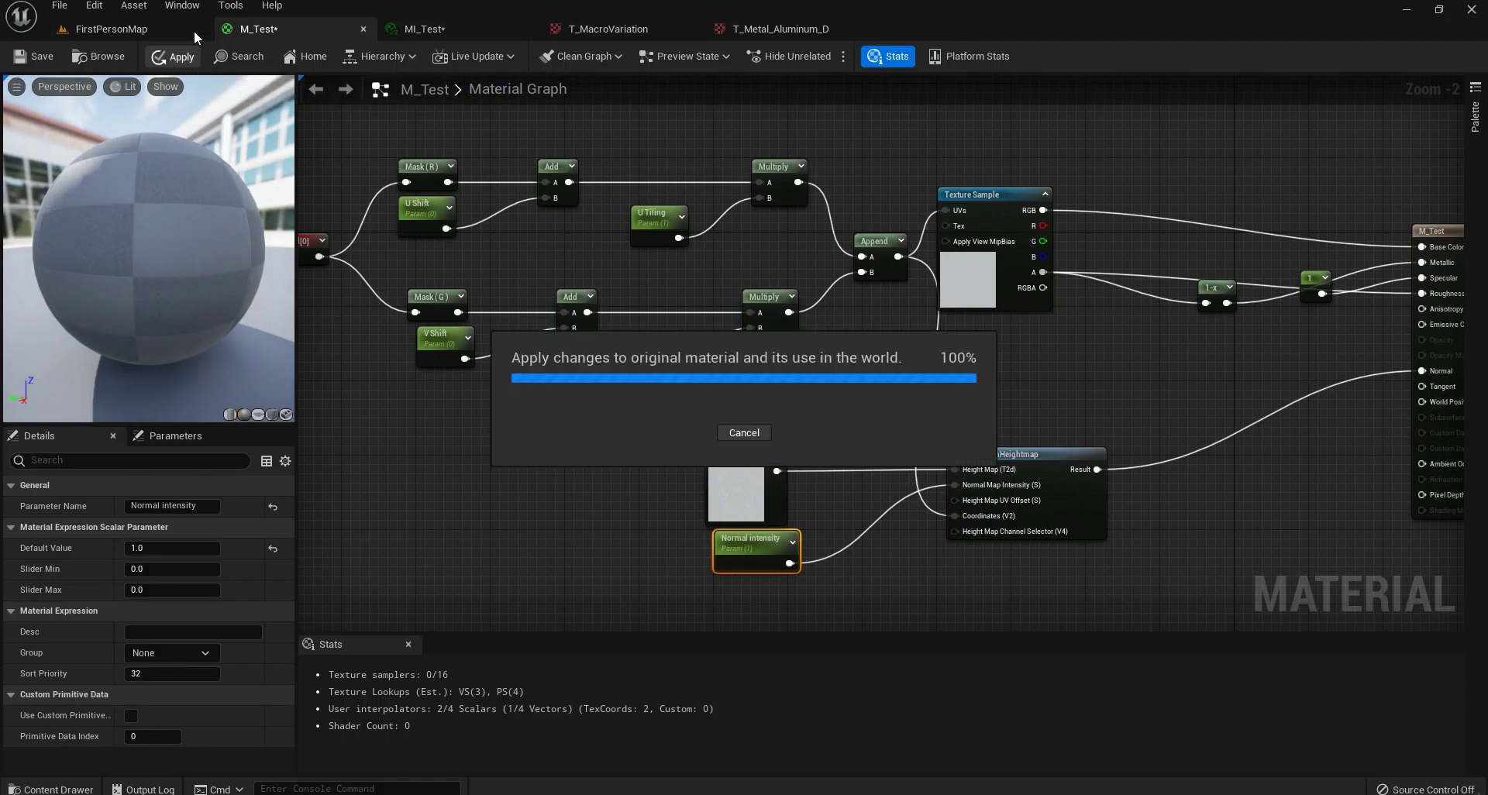
pyautogui.click(142, 31)
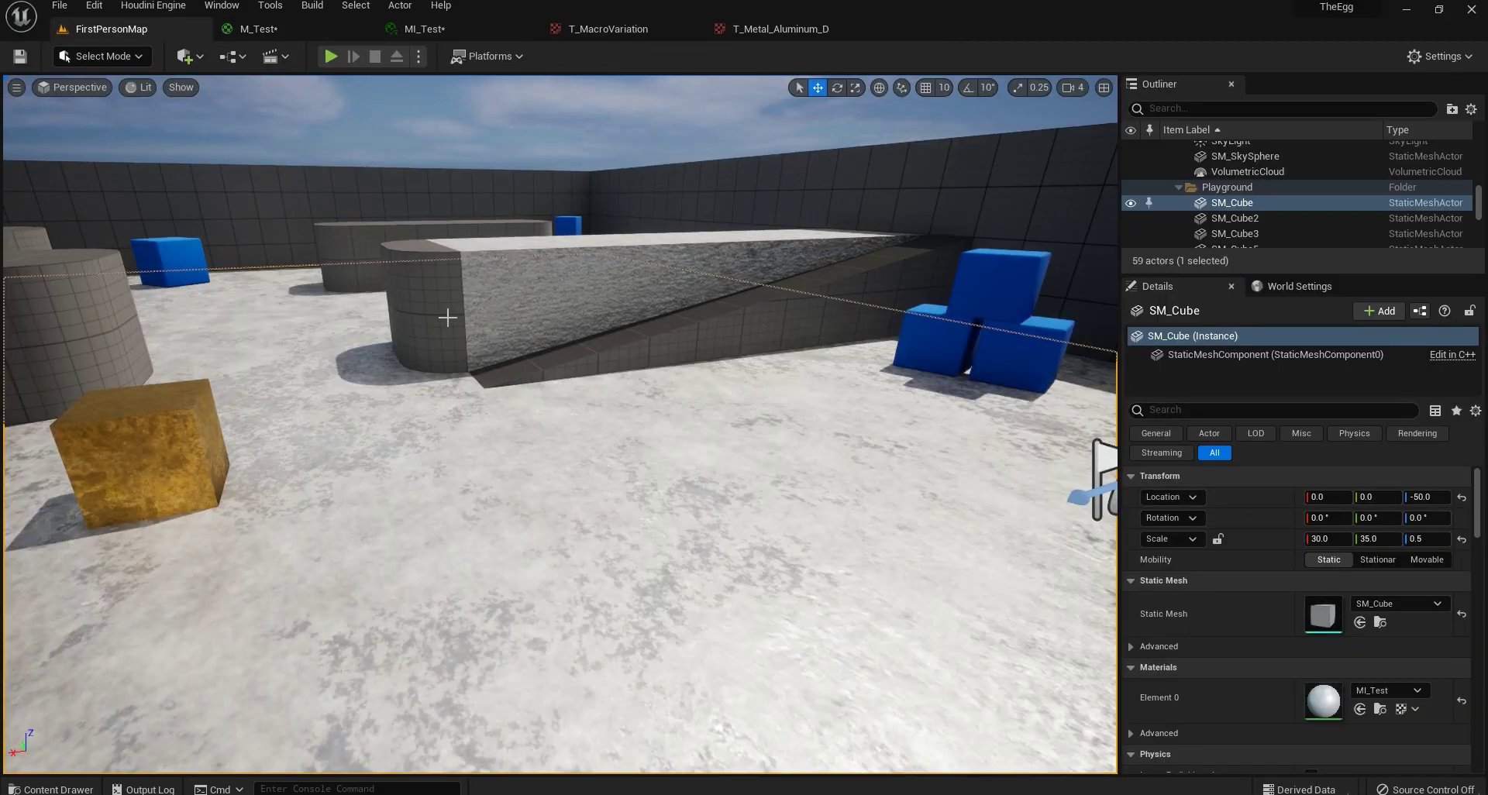
pyautogui.moveTo(432, 326); pyautogui.dragTo(559, 399, button='right')
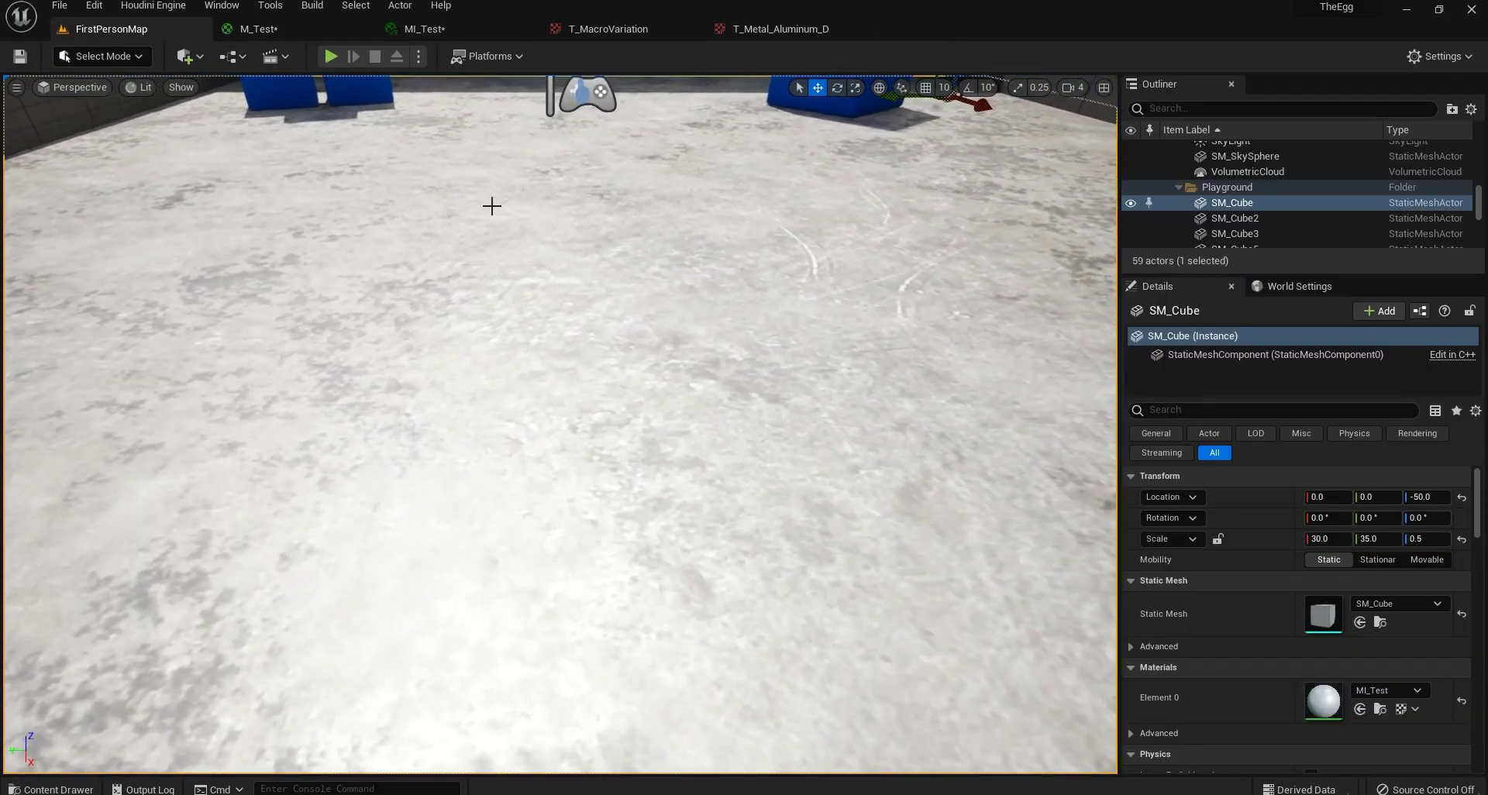
# Float the MI_Test editor over the level and override its Normal intensity with about 1.755.
pyautogui.click(453, 29)
pyautogui.moveTo(453, 29); pyautogui.dragTo(452, 385)
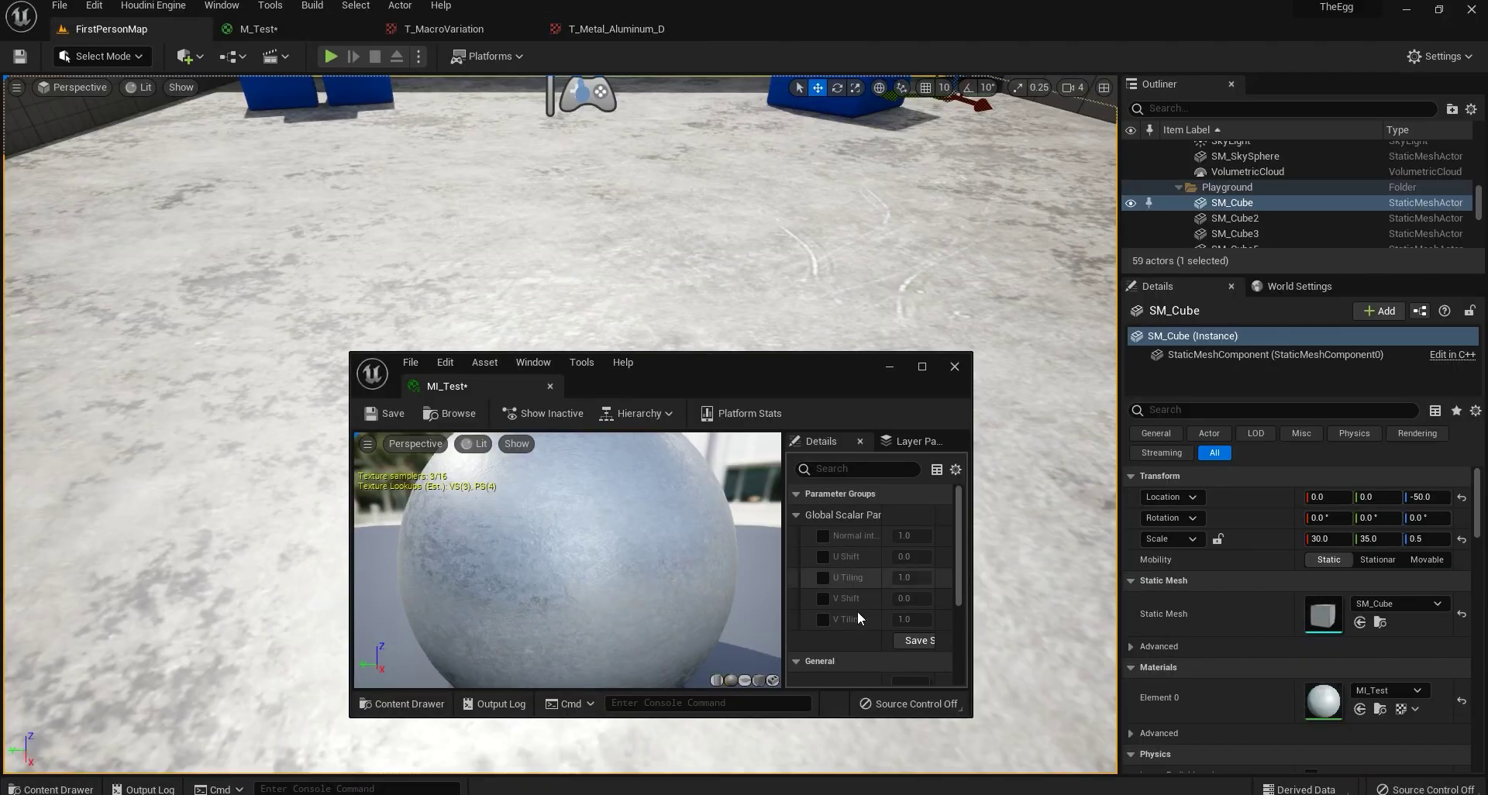
pyautogui.click(823, 535)
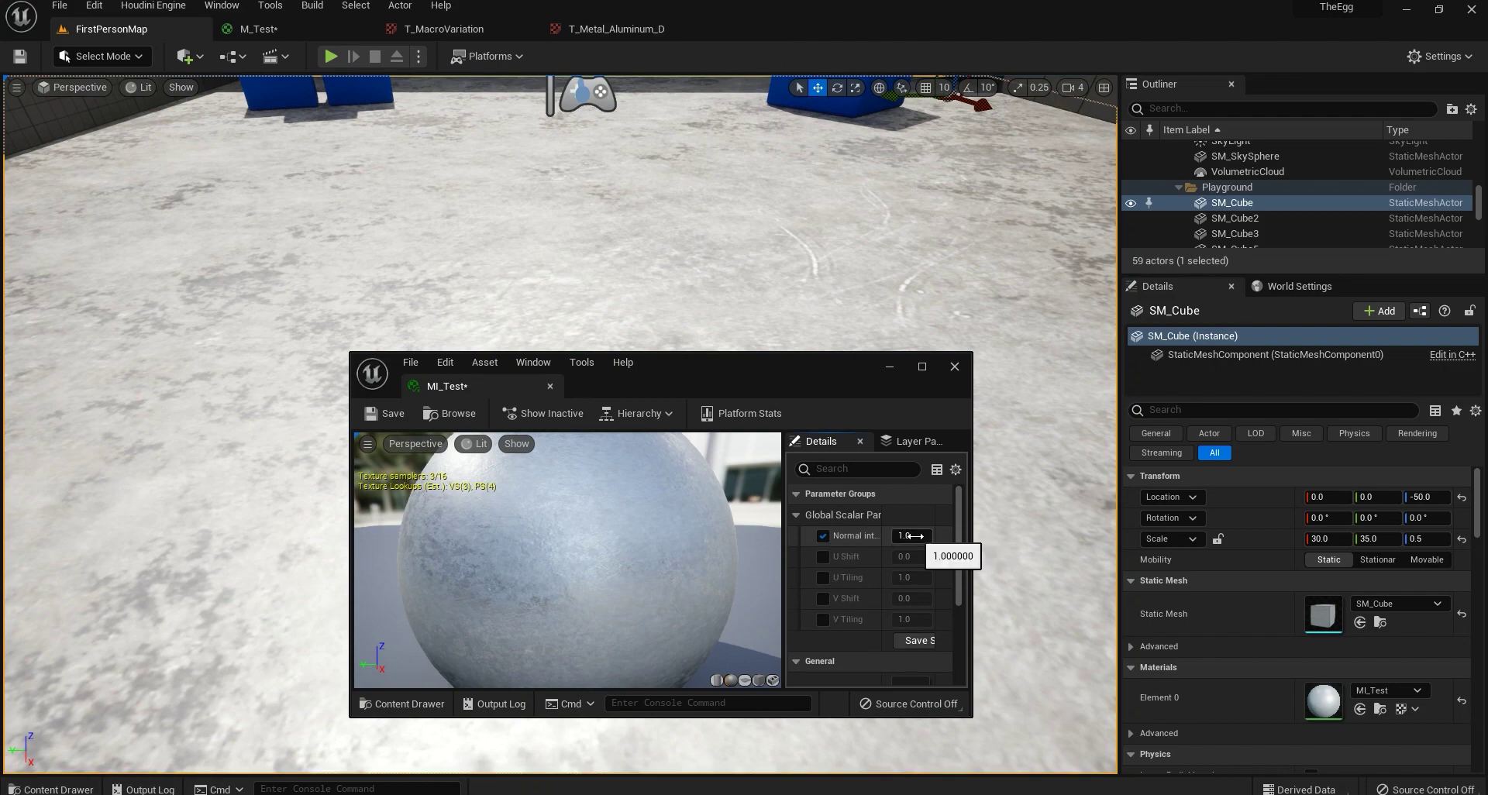
pyautogui.moveTo(932, 540); pyautogui.dragTo(983, 539)
pyautogui.moveTo(820, 288)
pyautogui.mouseDown(button='right')
pyautogui.moveTo(783, 333)
pyautogui.moveTo(721, 349)
pyautogui.moveTo(697, 333)
pyautogui.moveTo(720, 225)
pyautogui.moveTo(659, 287)
pyautogui.moveTo(815, 313)
pyautogui.moveTo(820, 268)
pyautogui.moveTo(819, 306)
pyautogui.mouseUp(button='right')
# Dock the MI_Test editor back into the main window and return to the M_Test graph.
pyautogui.click(341, 28)
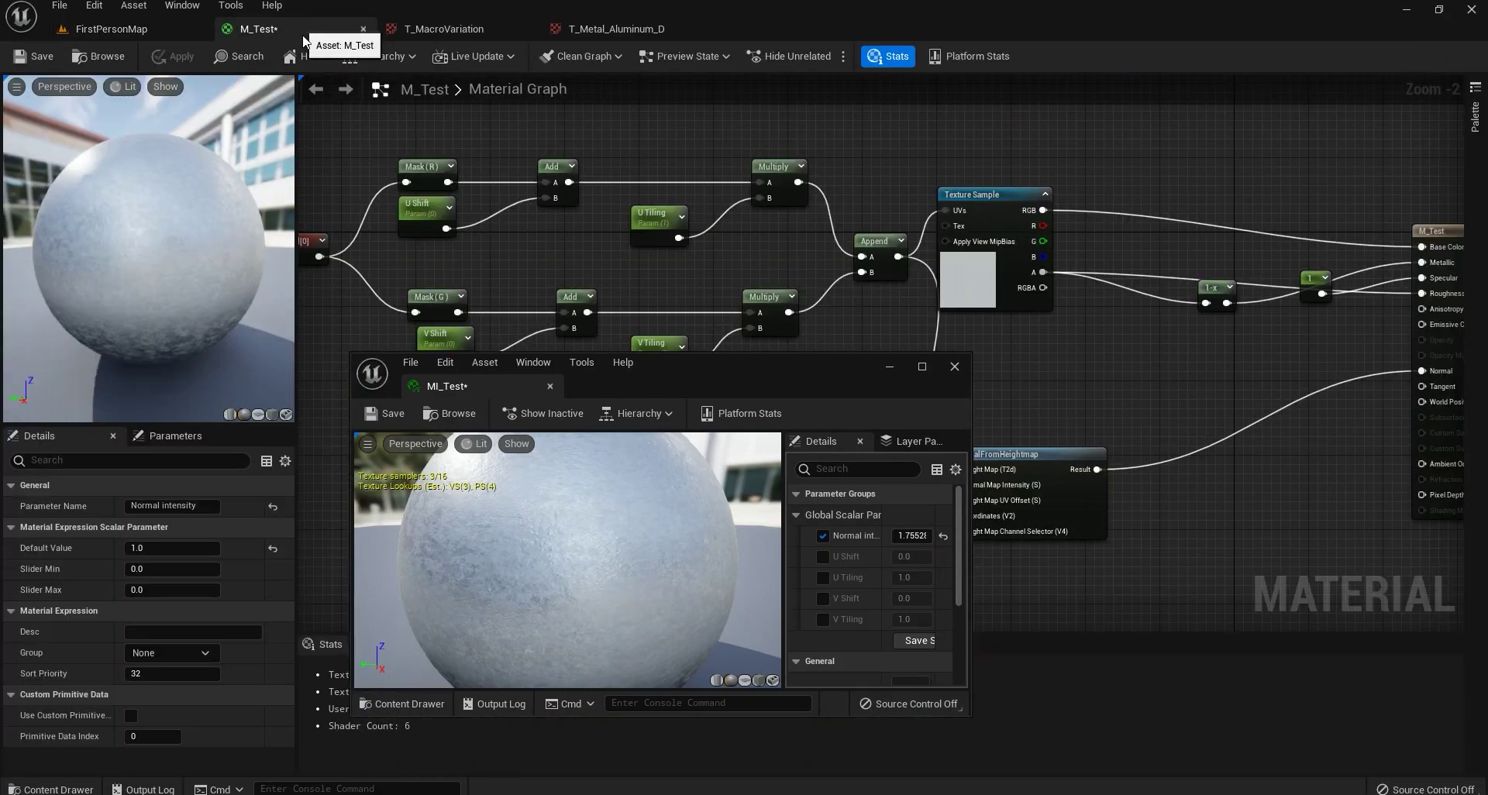
pyautogui.moveTo(469, 369); pyautogui.dragTo(710, 22)
pyautogui.click(256, 29)
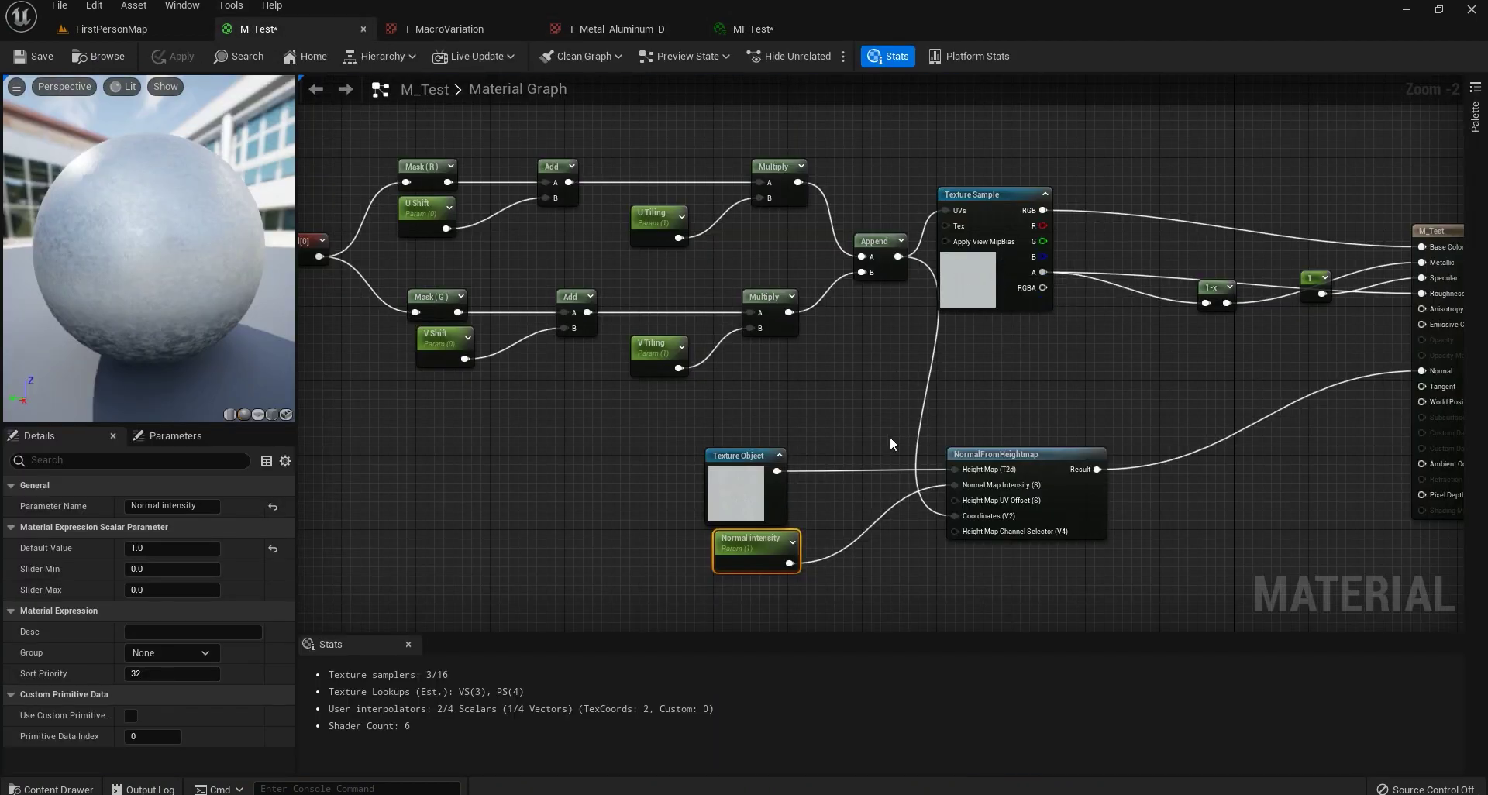
# Inspect the floor's surface relief in FirstPersonMap and review the NormalFromHeightmap node setup in M_Test.
pyautogui.click(111, 29)
pyautogui.moveTo(641, 405); pyautogui.dragTo(635, 318, button='right')
pyautogui.moveTo(667, 380); pyautogui.dragTo(698, 388, button='right')
pyautogui.click(255, 29)
pyautogui.scroll(2, 904, 476)
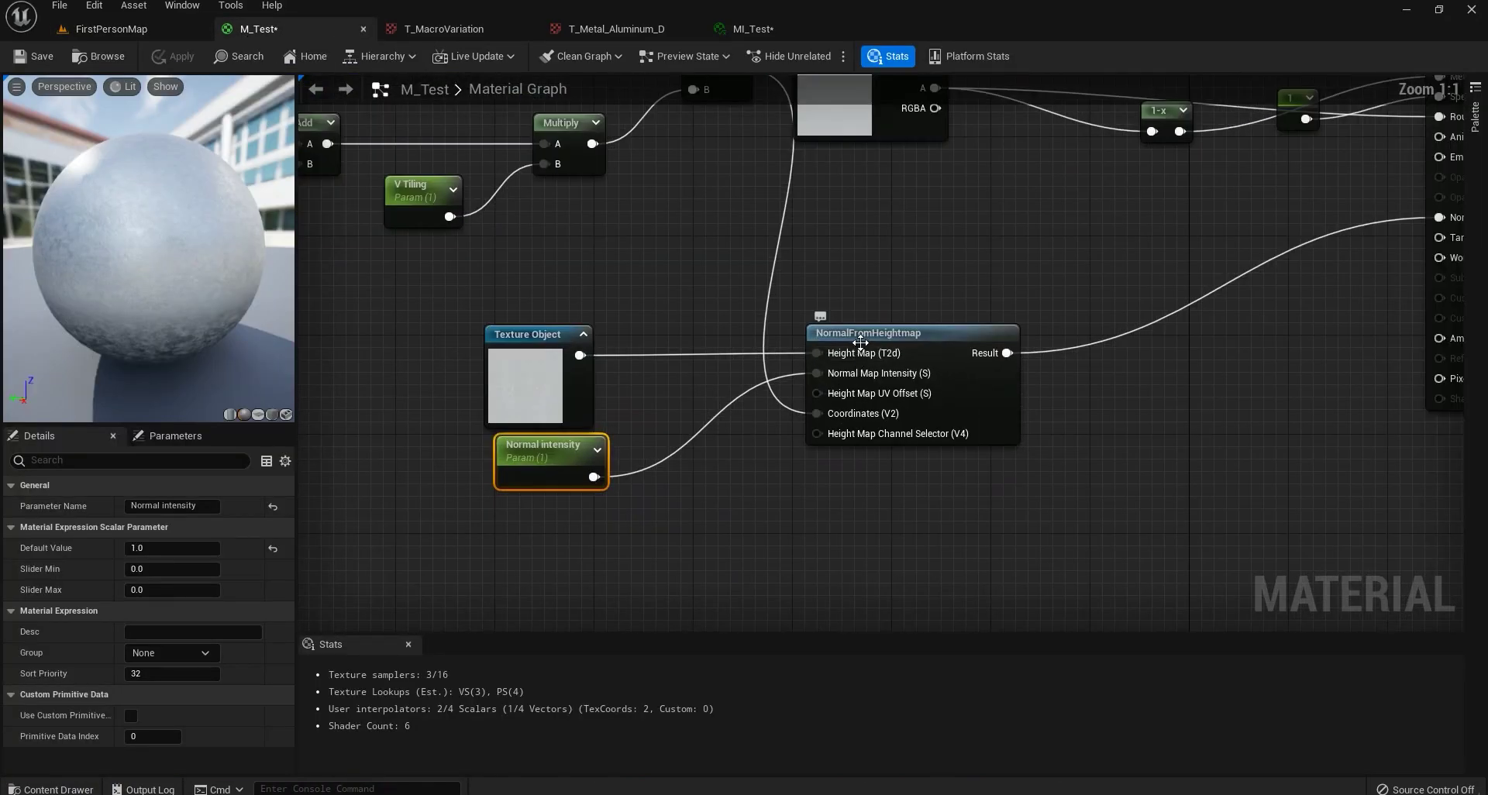